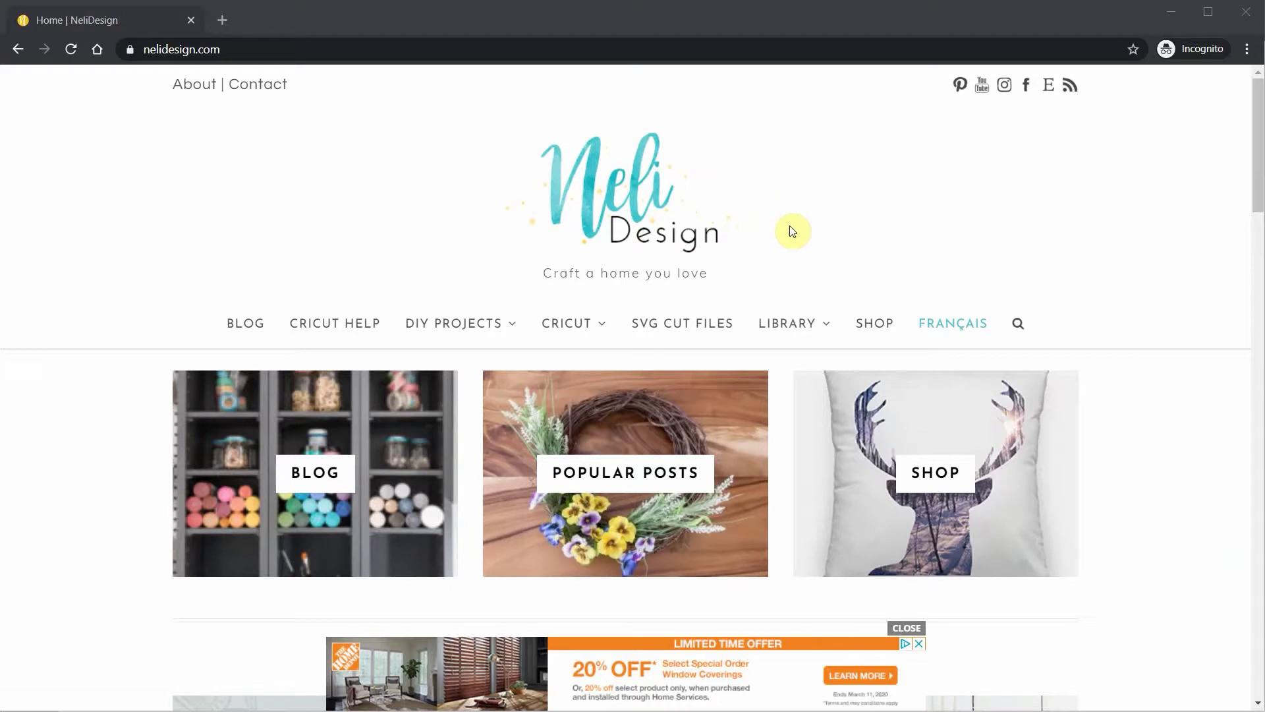
# Step: Open the free resource library page on nelidesign.com and unlock it with the library password
pyautogui.moveTo(793, 320)
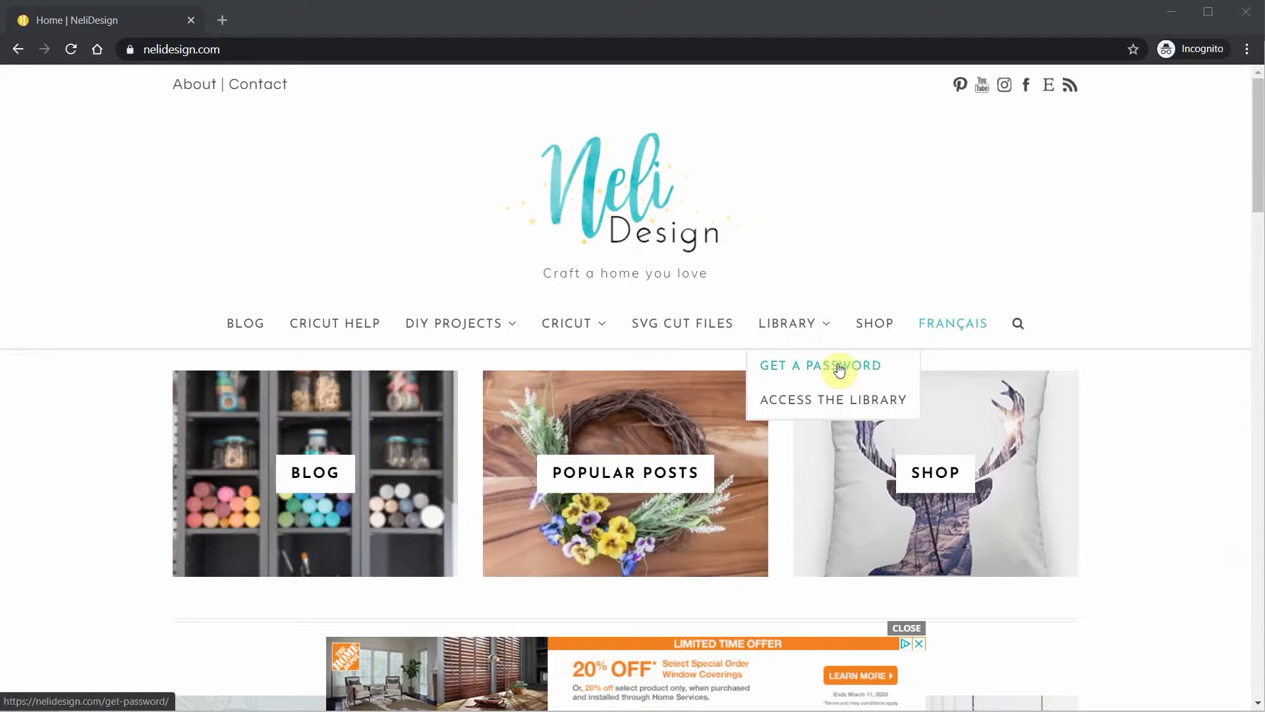
pyautogui.click(839, 404)
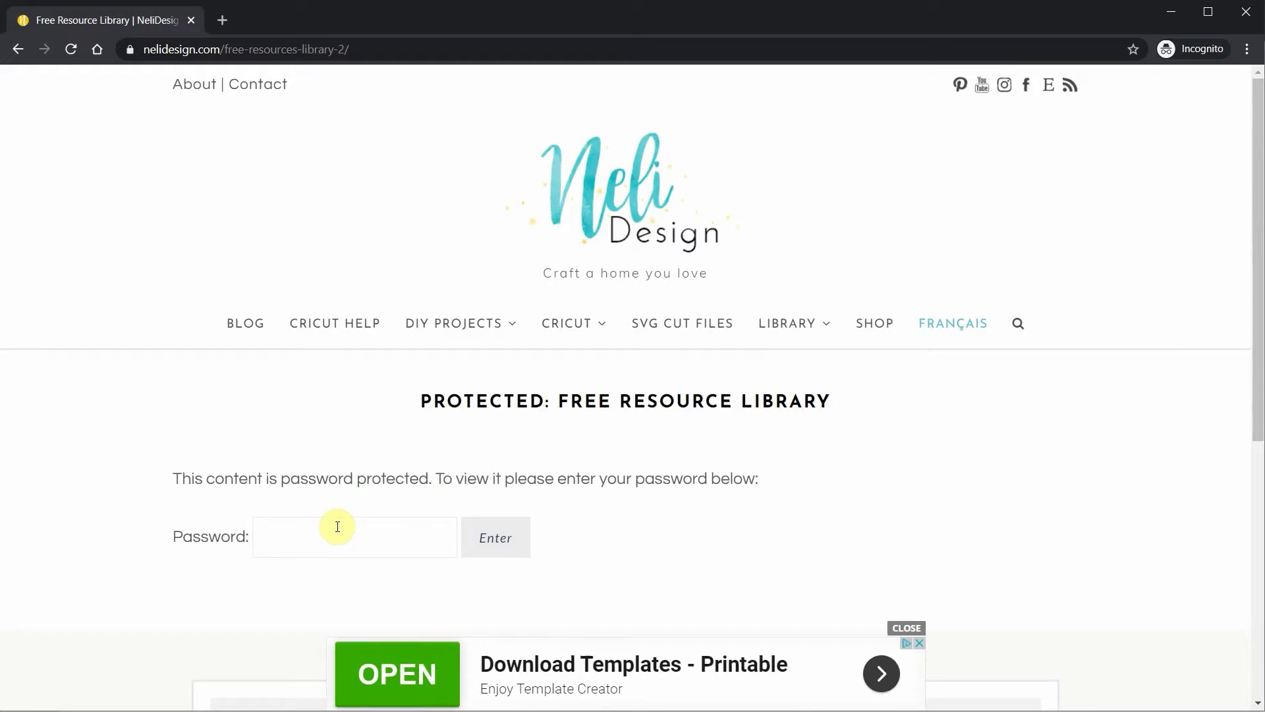
pyautogui.click(337, 533)
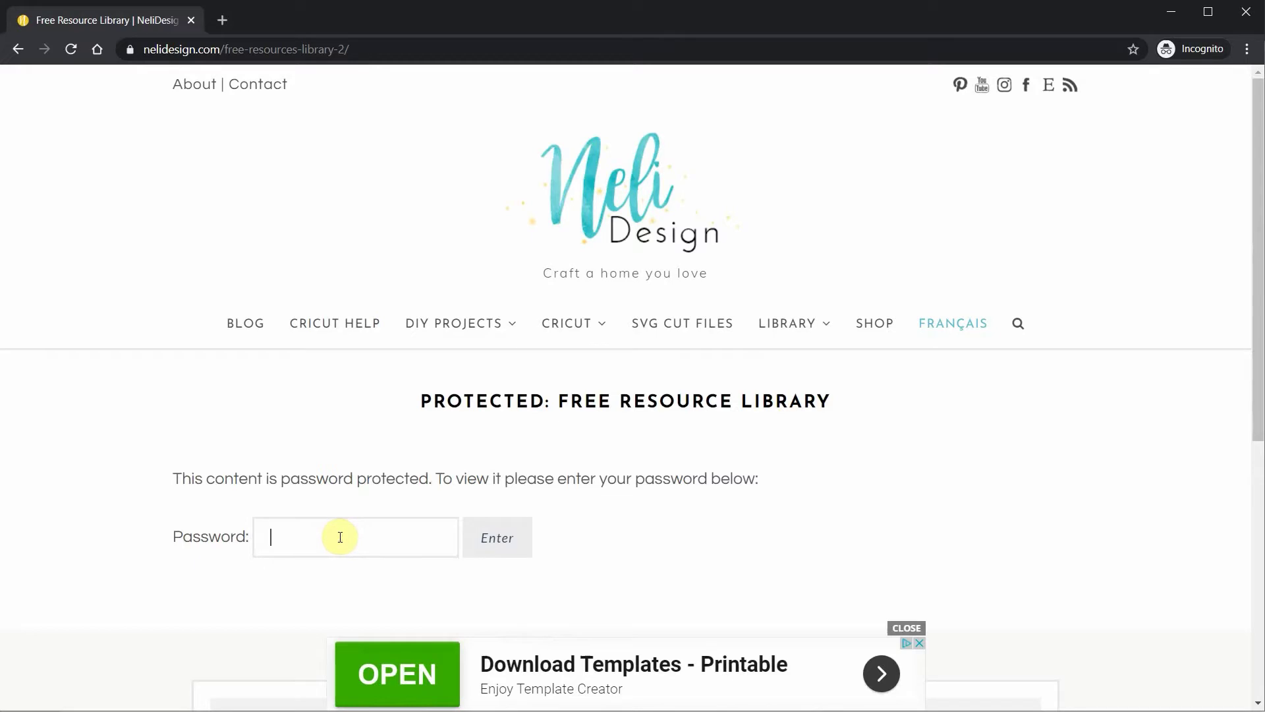
pyautogui.write('••••••••')
pyautogui.press('Return')
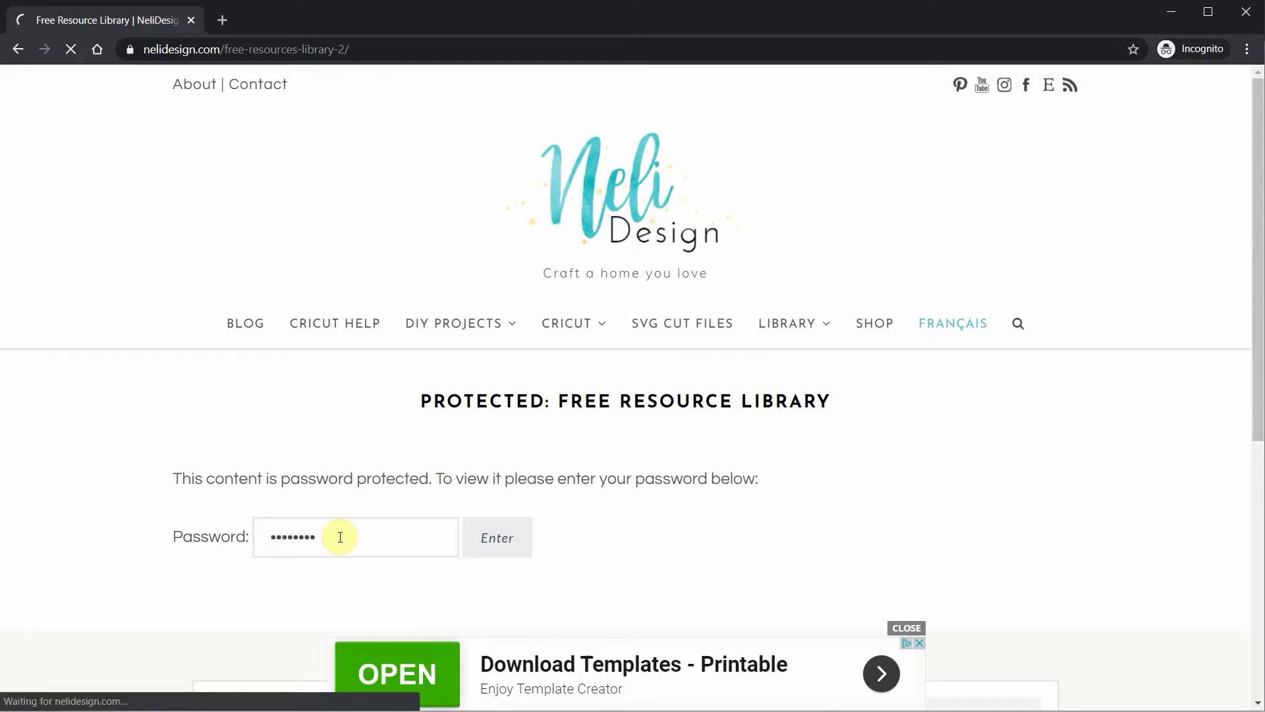
pyautogui.click(508, 553)
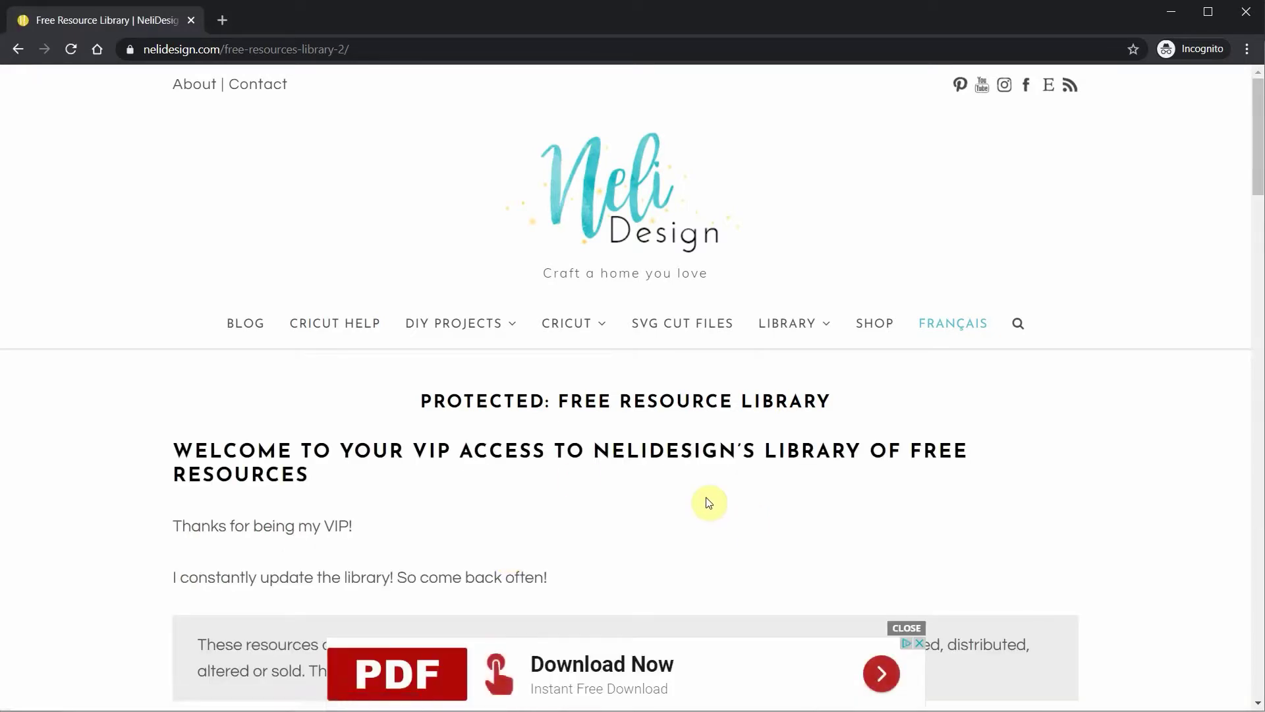
# Step: Open the Vintage marquee sign Tab dividers files from the library's Cut Files section
pyautogui.scroll(-2, 802, 446)
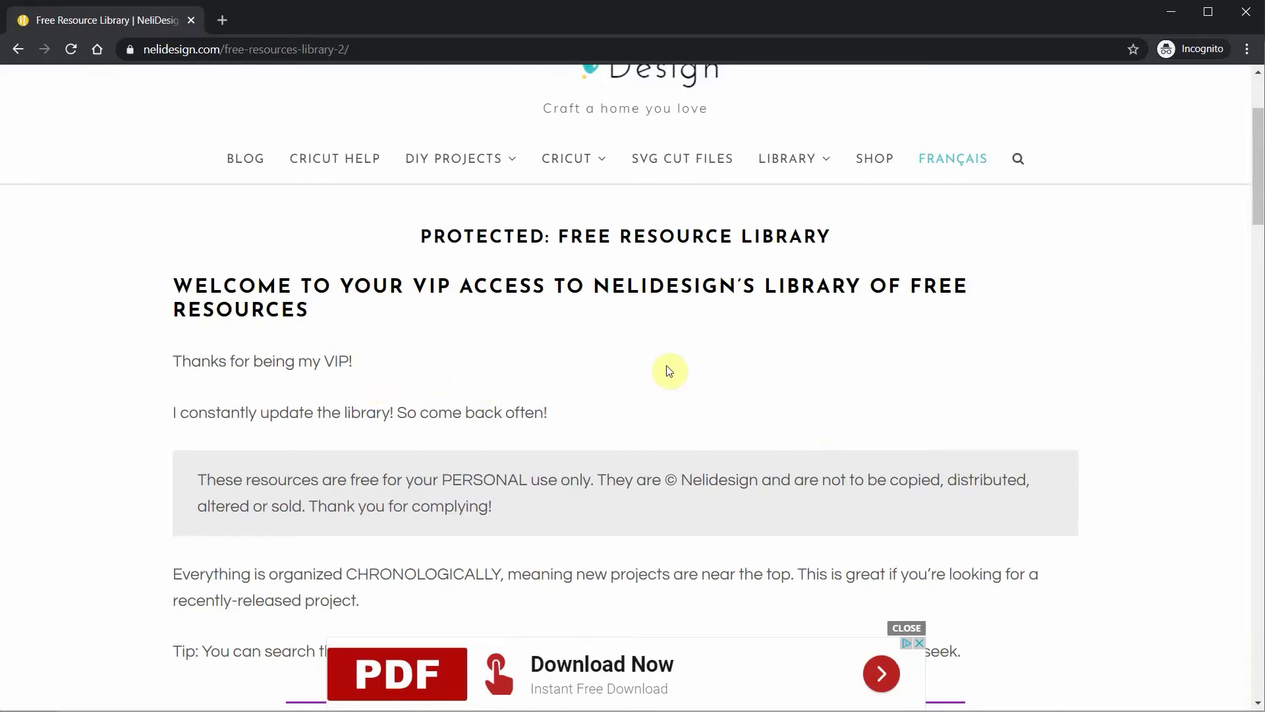
pyautogui.scroll(-5, 669, 370)
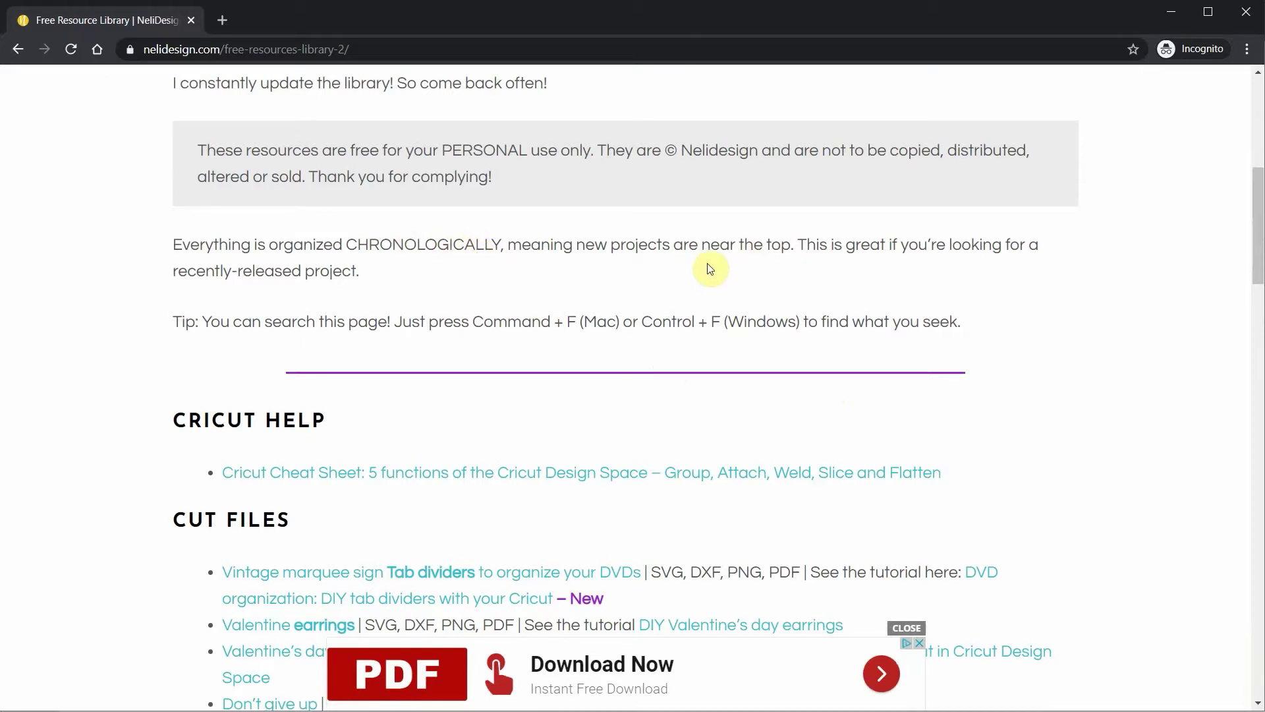
pyautogui.scroll(-3, 539, 282)
pyautogui.scroll(-1, 539, 282)
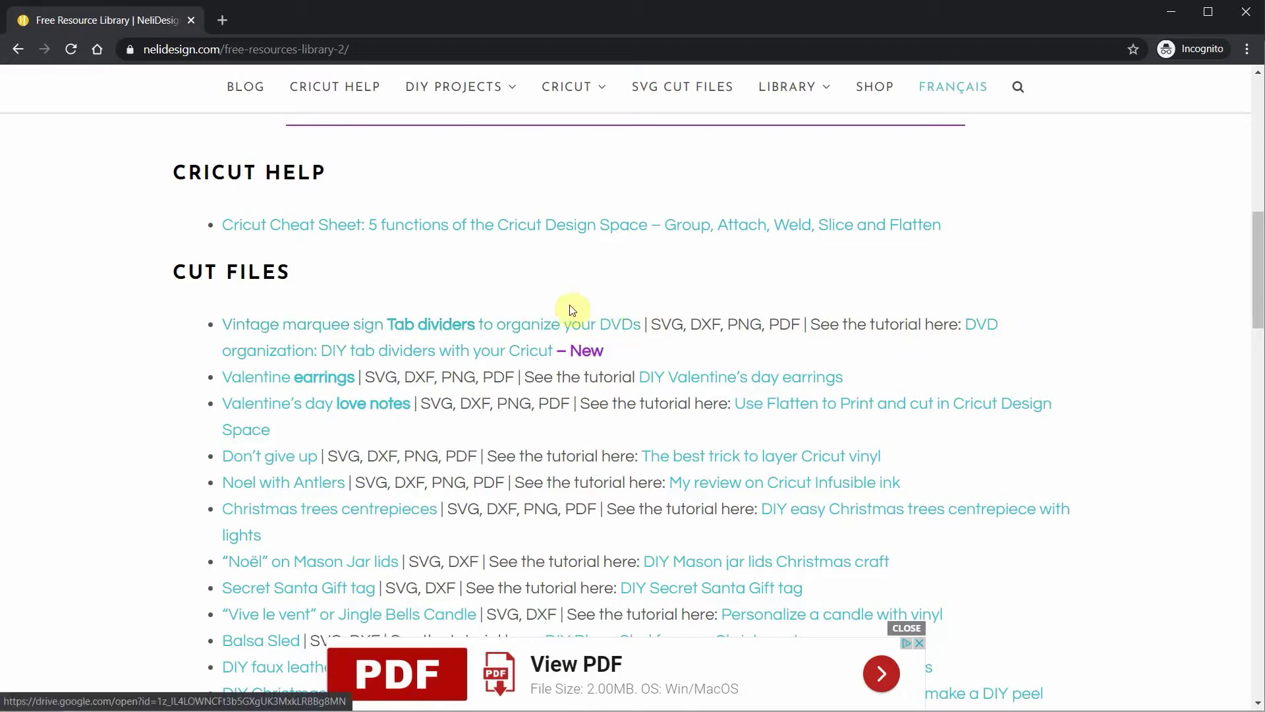
pyautogui.click(583, 328)
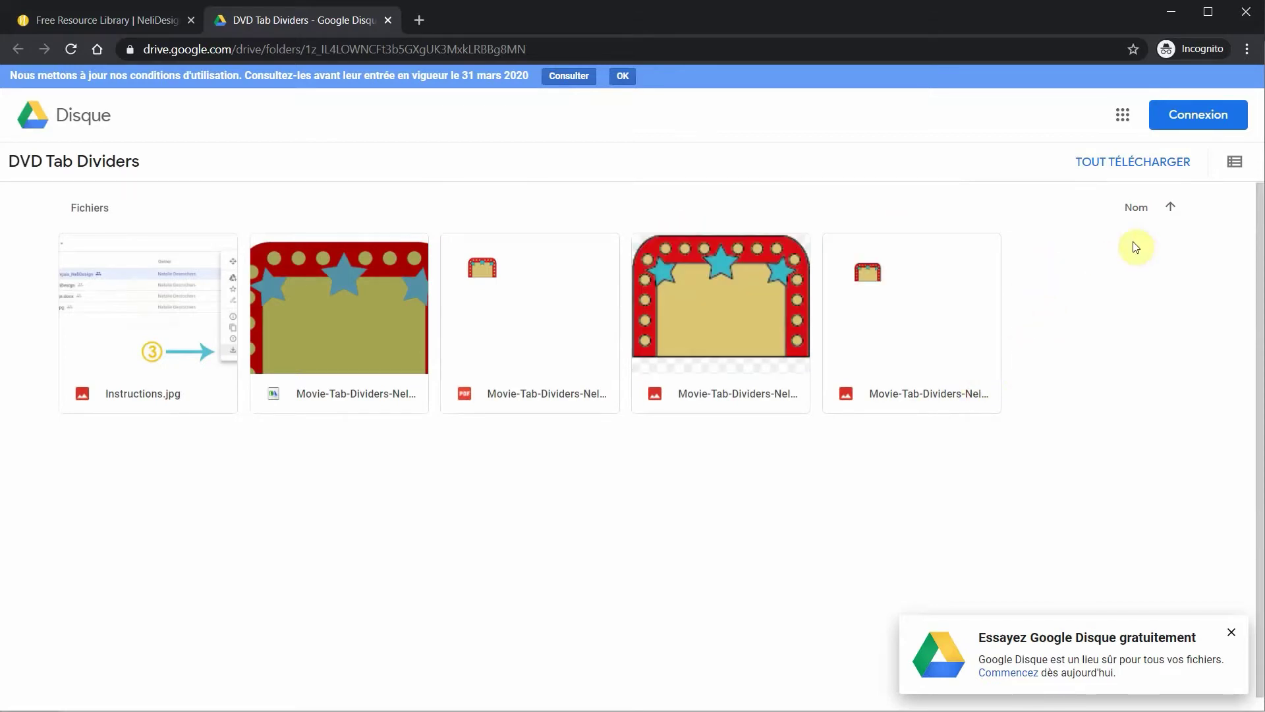
# Step: Show the DVD Tab Dividers folder as a list and preview its PNG, PDF and SVG files
pyautogui.click(1236, 163)
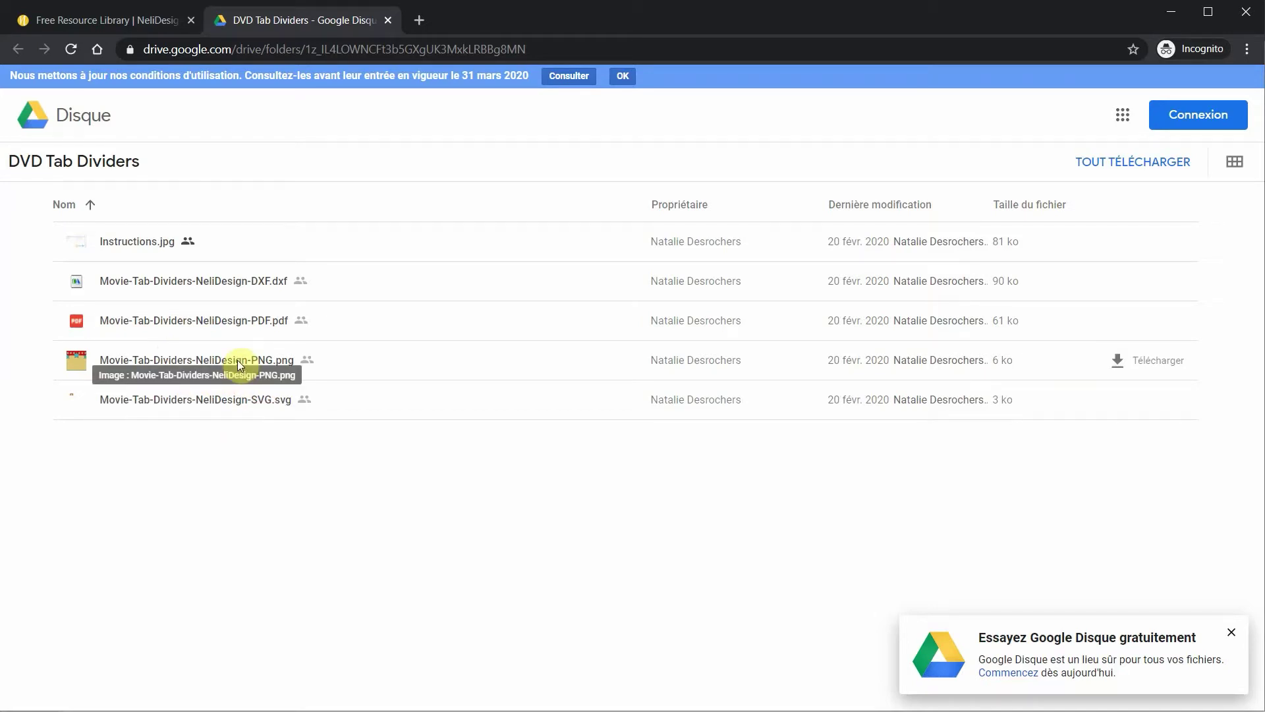
pyautogui.doubleClick(163, 359)
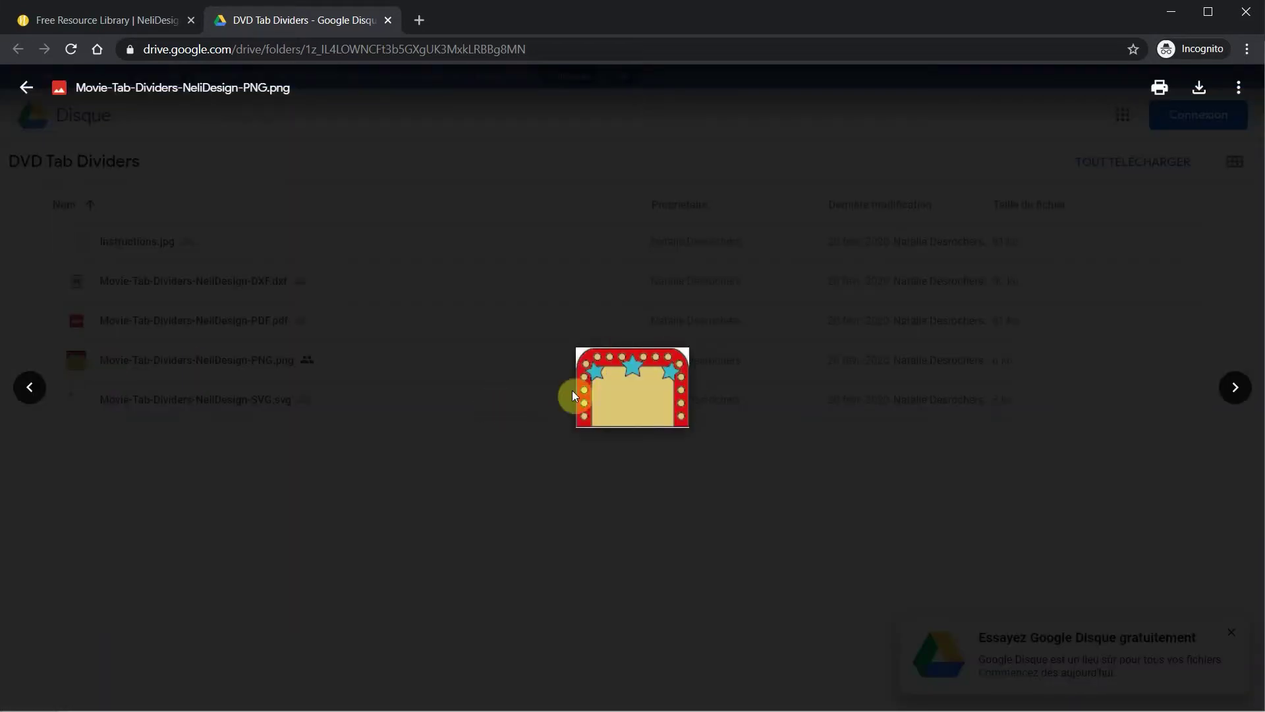
pyautogui.click(24, 88)
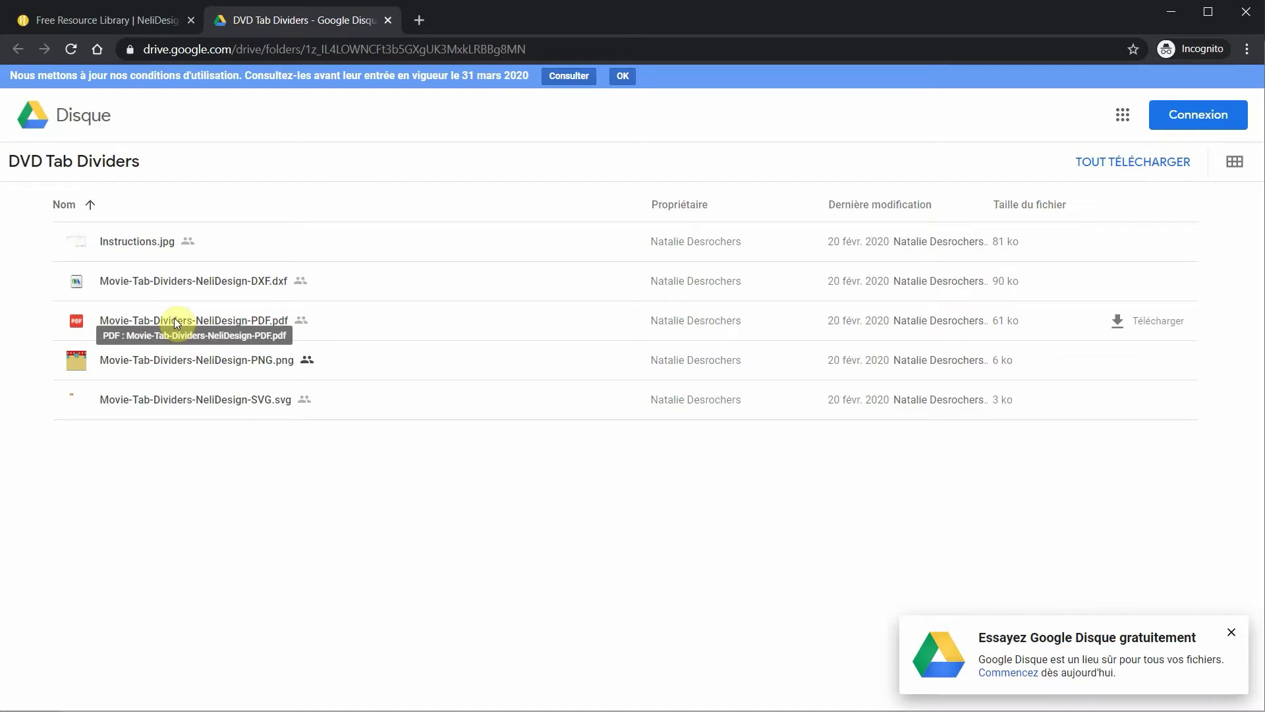
pyautogui.doubleClick(179, 321)
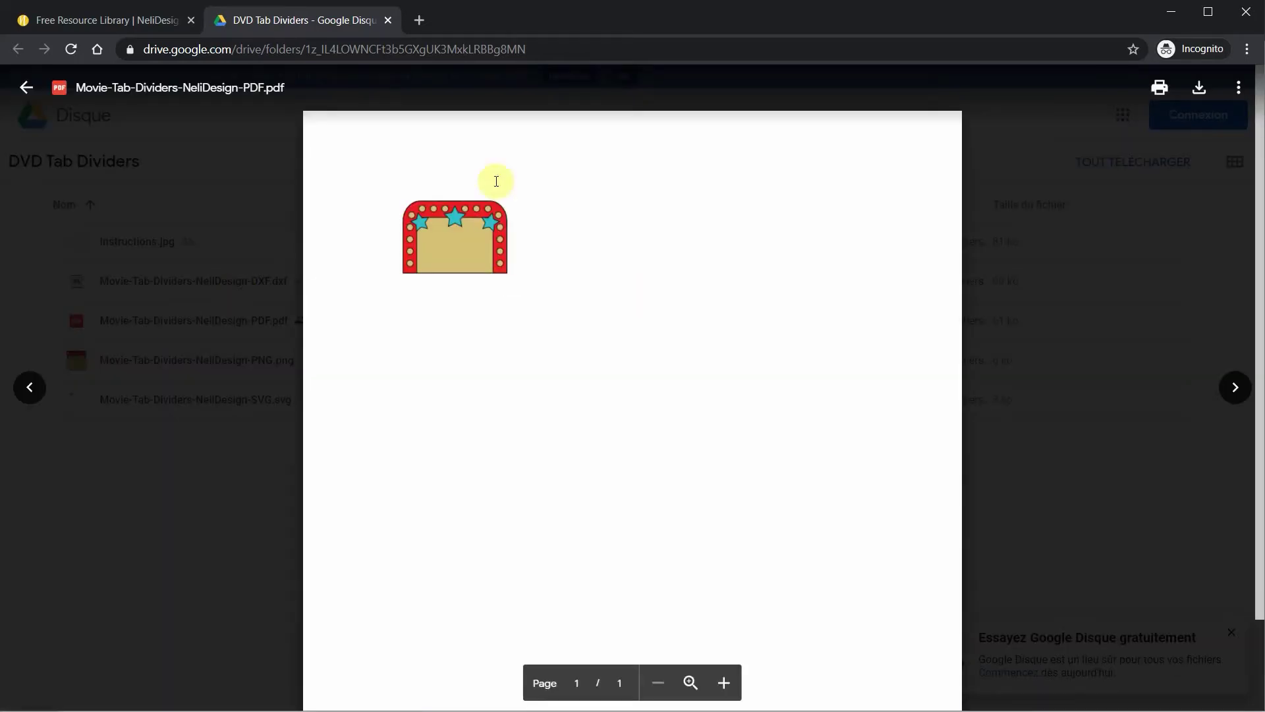
pyautogui.click(25, 87)
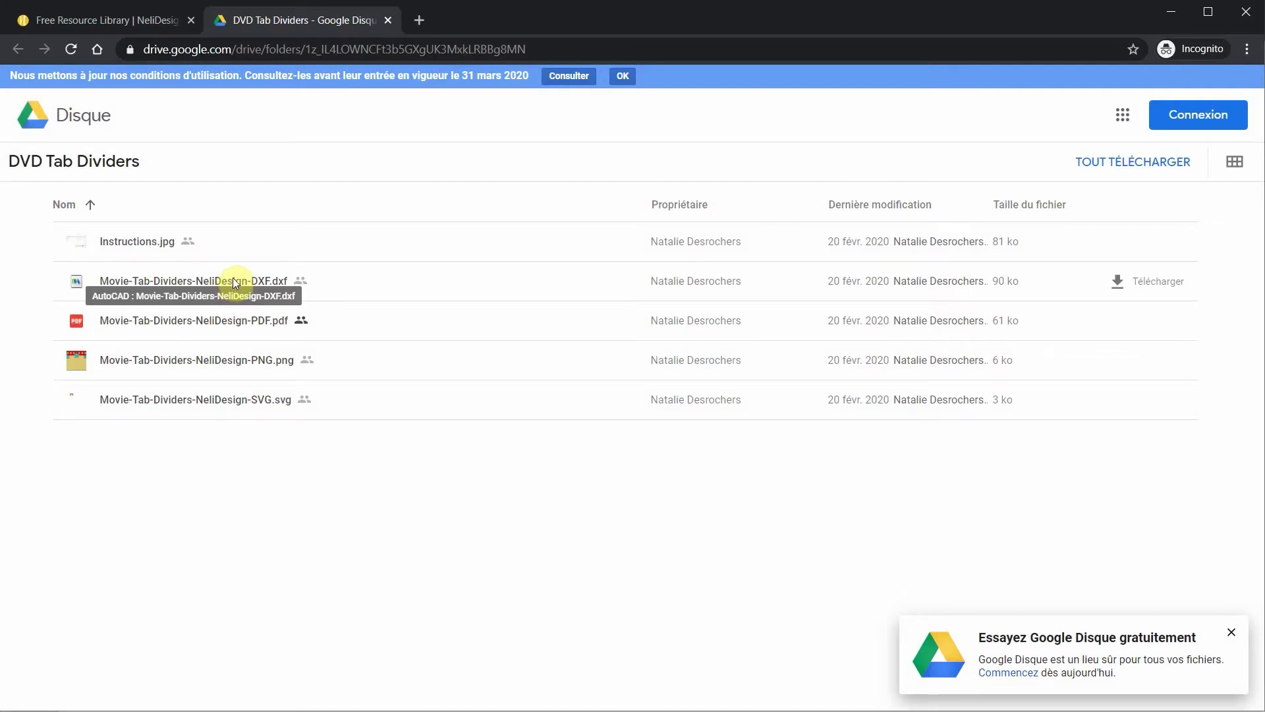
pyautogui.doubleClick(226, 403)
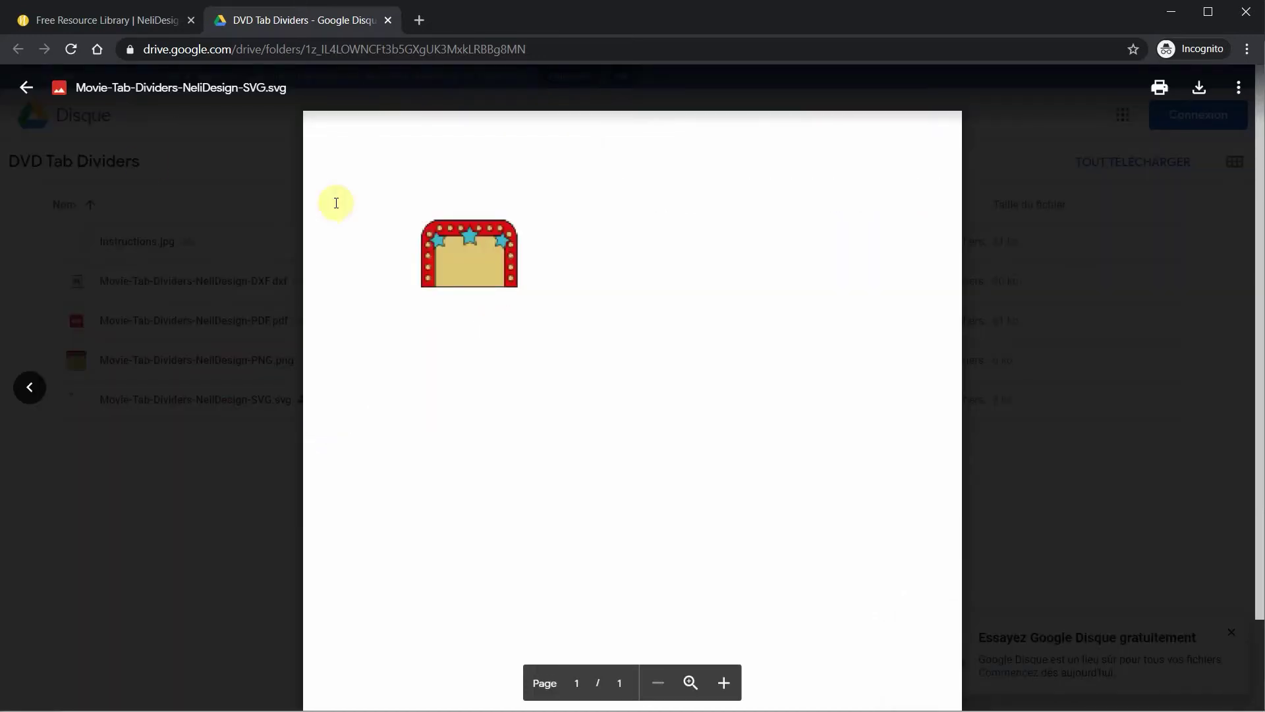
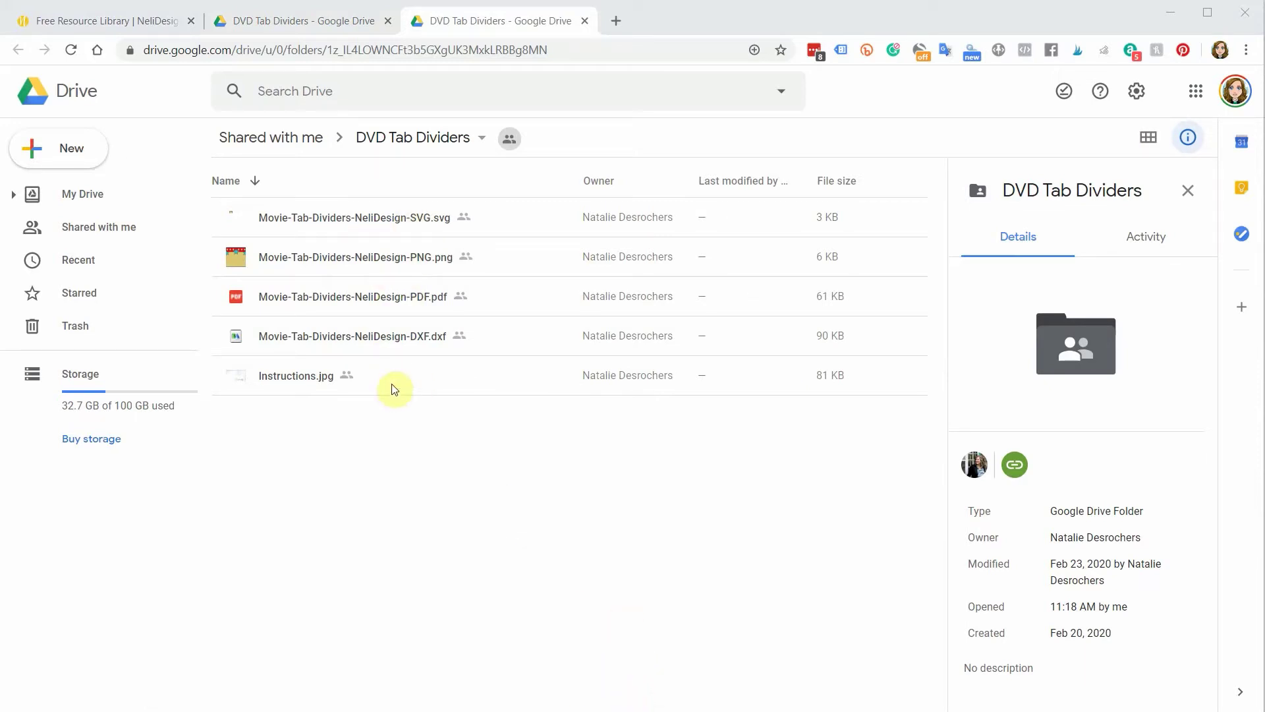
# Step: Sort the signed-in DVD Tab Dividers folder by name in ascending order and review the actions available for the SVG file
pyautogui.click(255, 182)
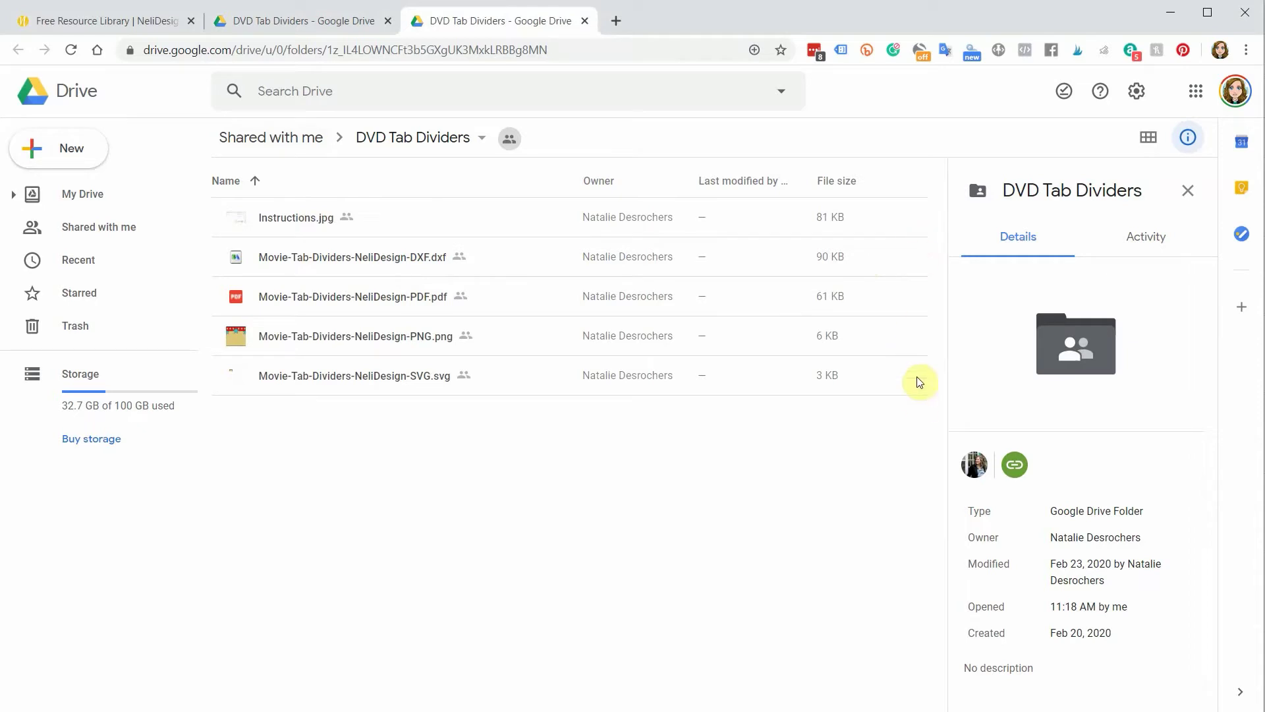
pyautogui.click(357, 382)
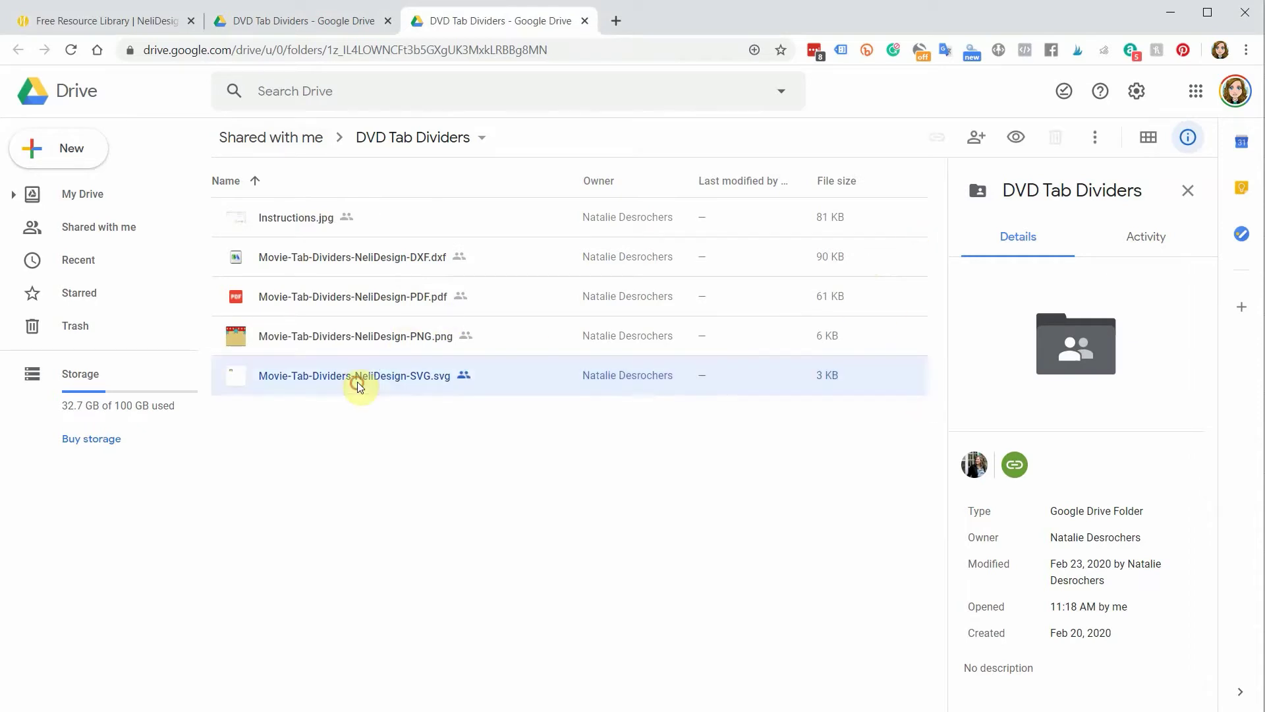
pyautogui.rightClick(298, 376)
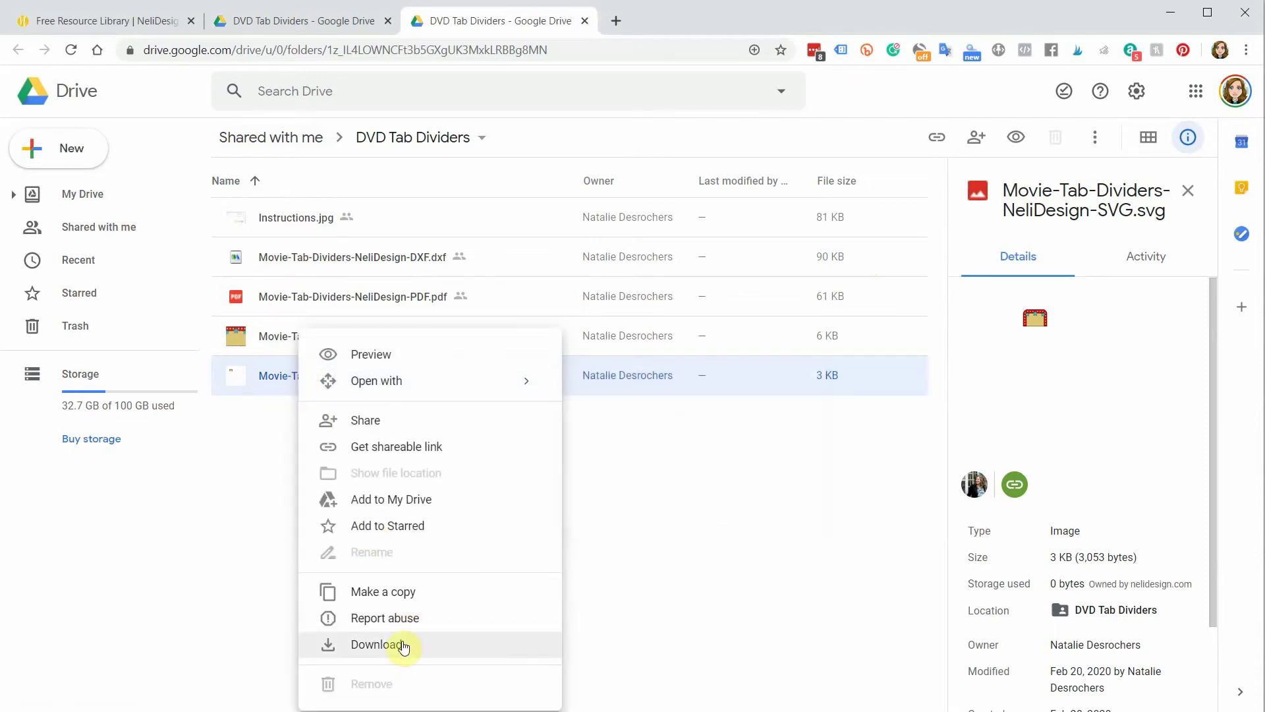
pyautogui.click(1095, 141)
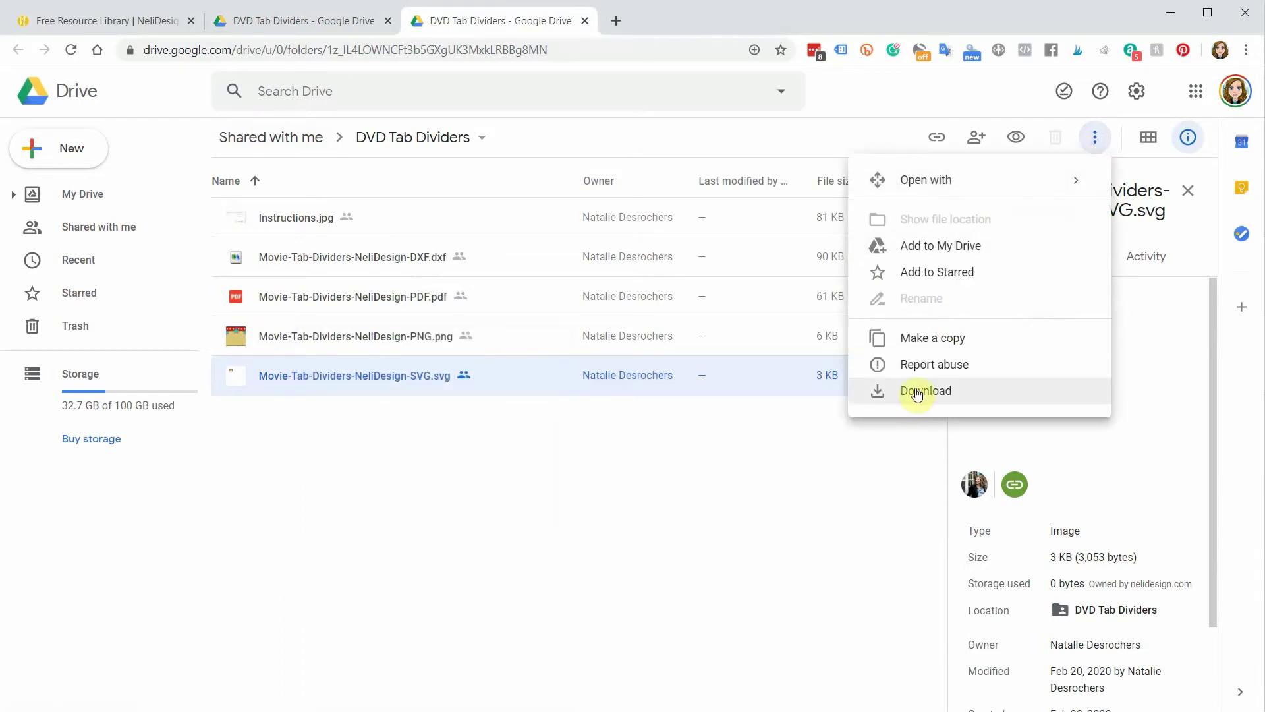
pyautogui.click(593, 517)
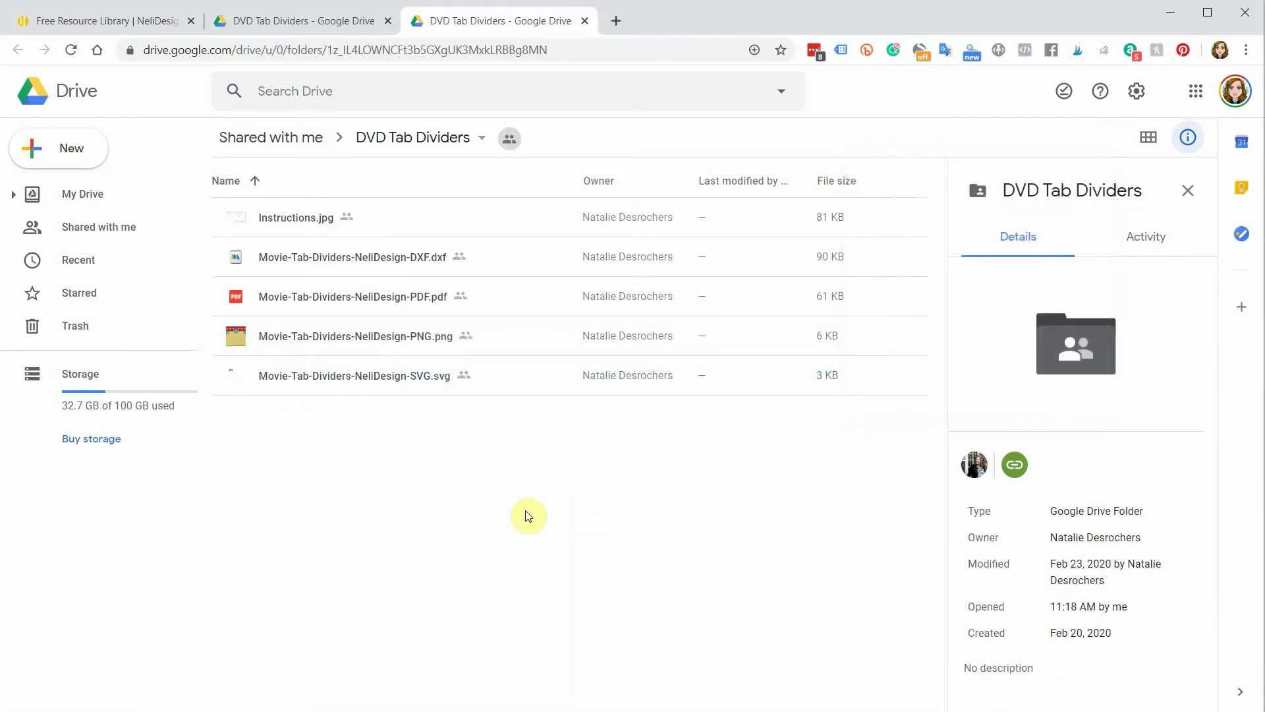
# Step: Preview Movie-Tab-Dividers-NeliDesign-SVG.svg, check which apps can open it, and return to the folder
pyautogui.click(327, 376)
pyautogui.doubleClick(326, 376)
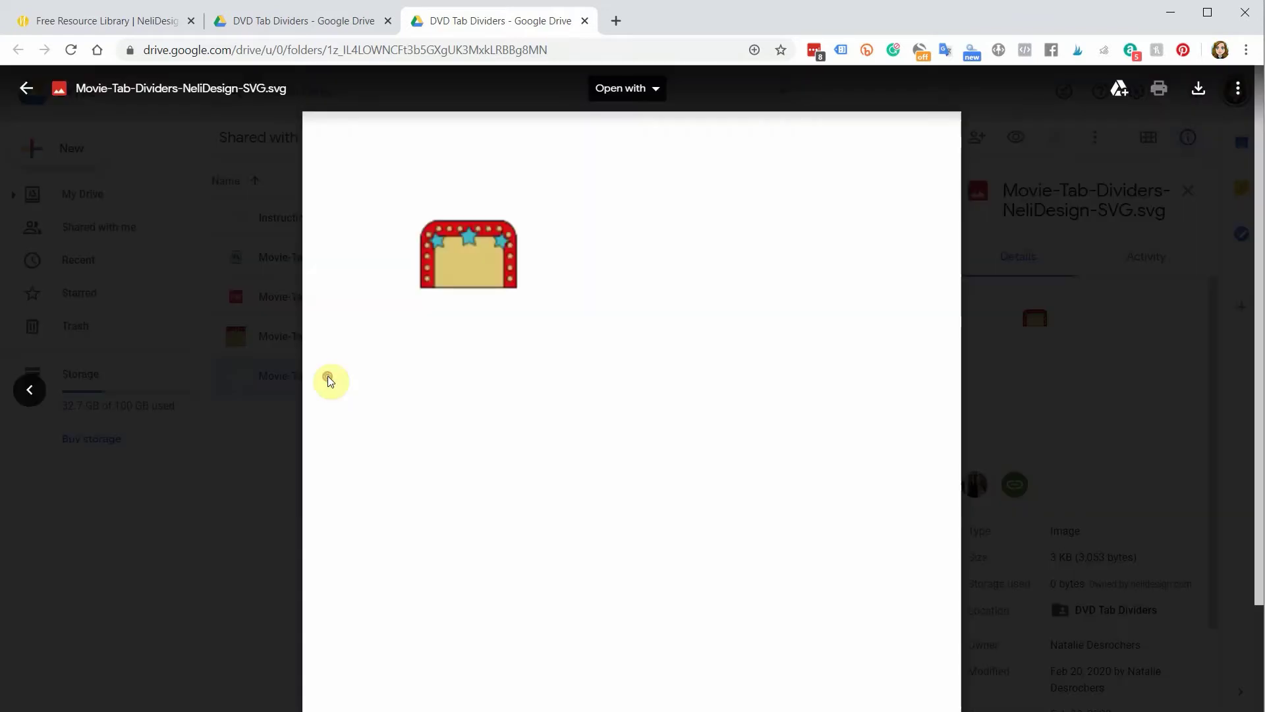
pyautogui.click(659, 91)
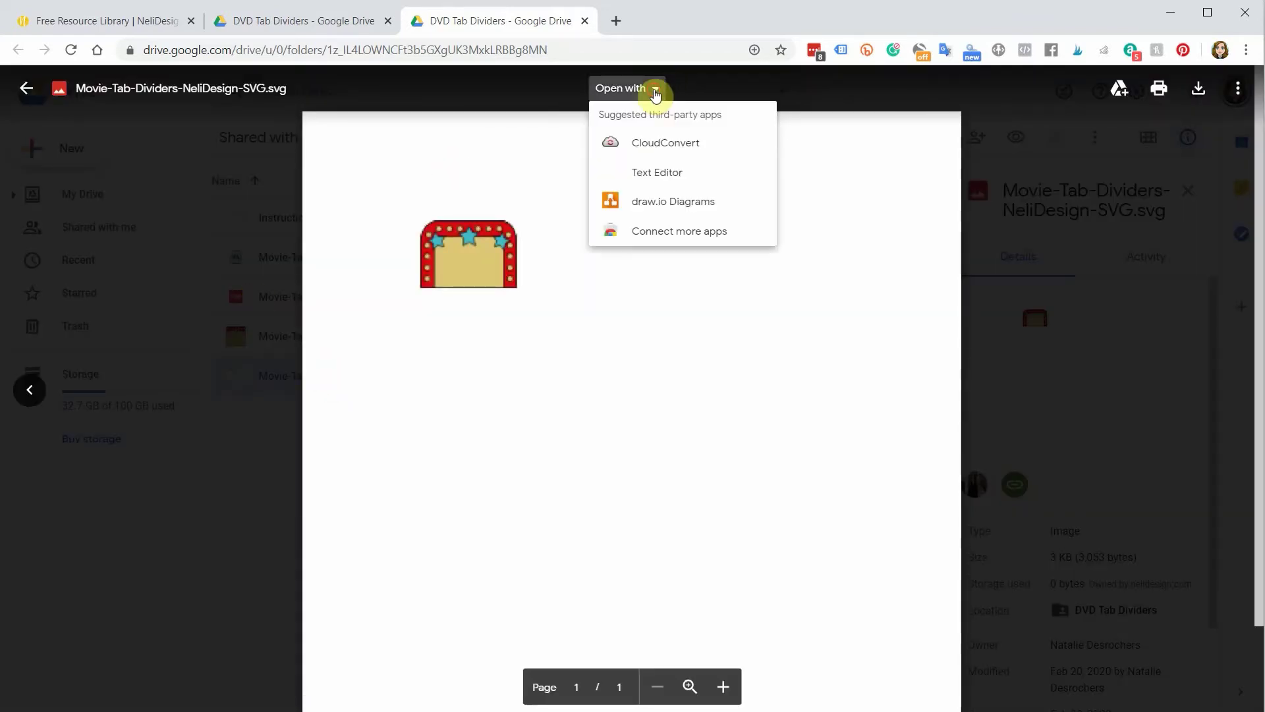
pyautogui.click(651, 93)
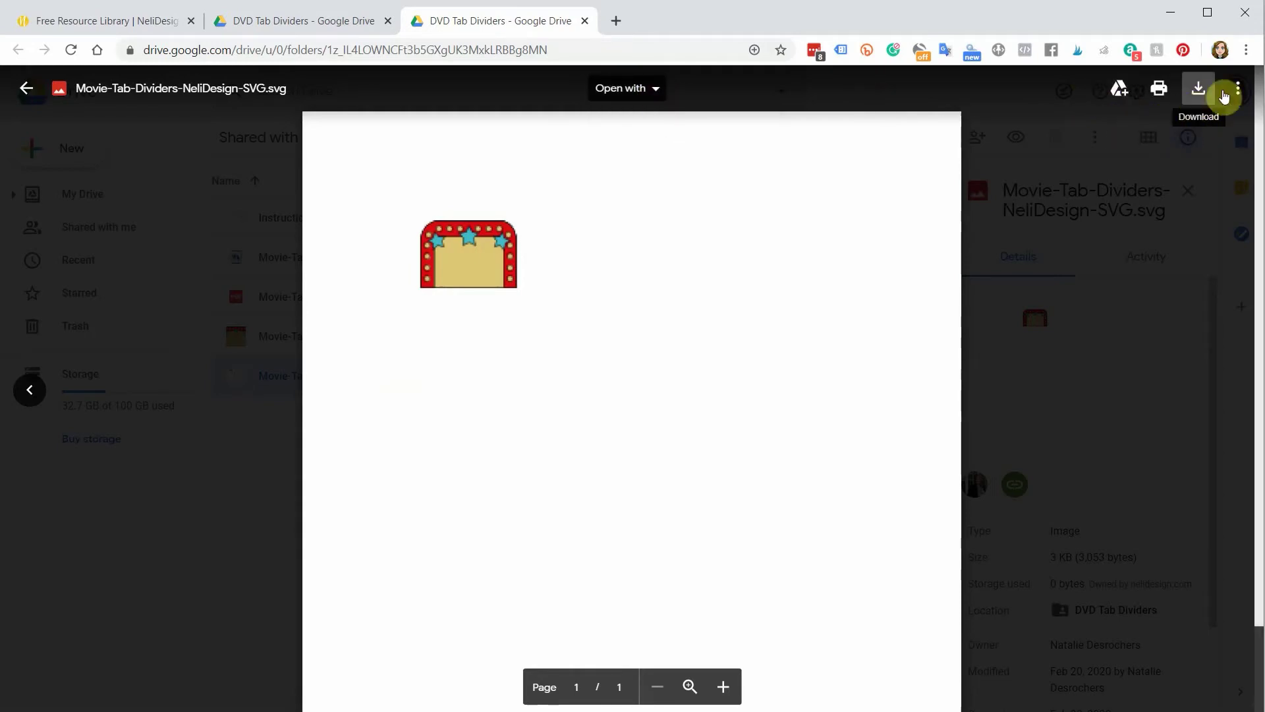
pyautogui.click(26, 88)
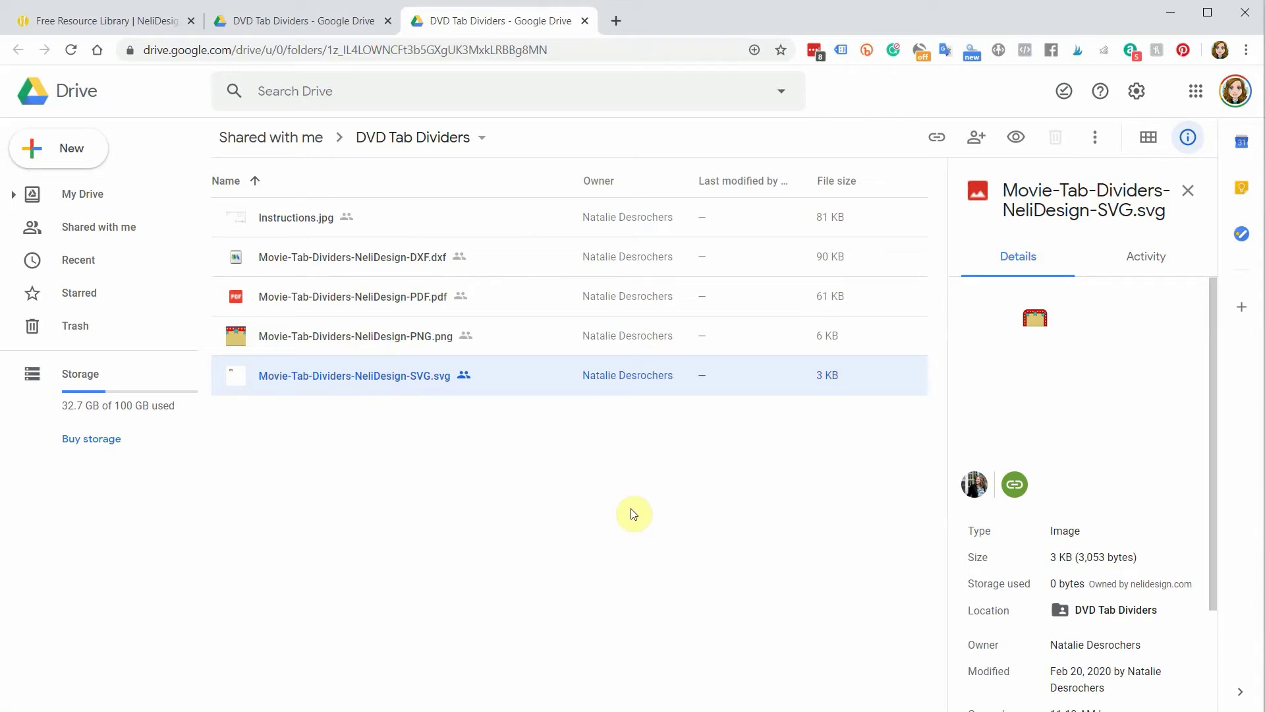
# Step: Download Movie-Tab-Dividers-NeliDesign-SVG.svg and look at it in its download folder, closing the folder window
pyautogui.rightClick(407, 376)
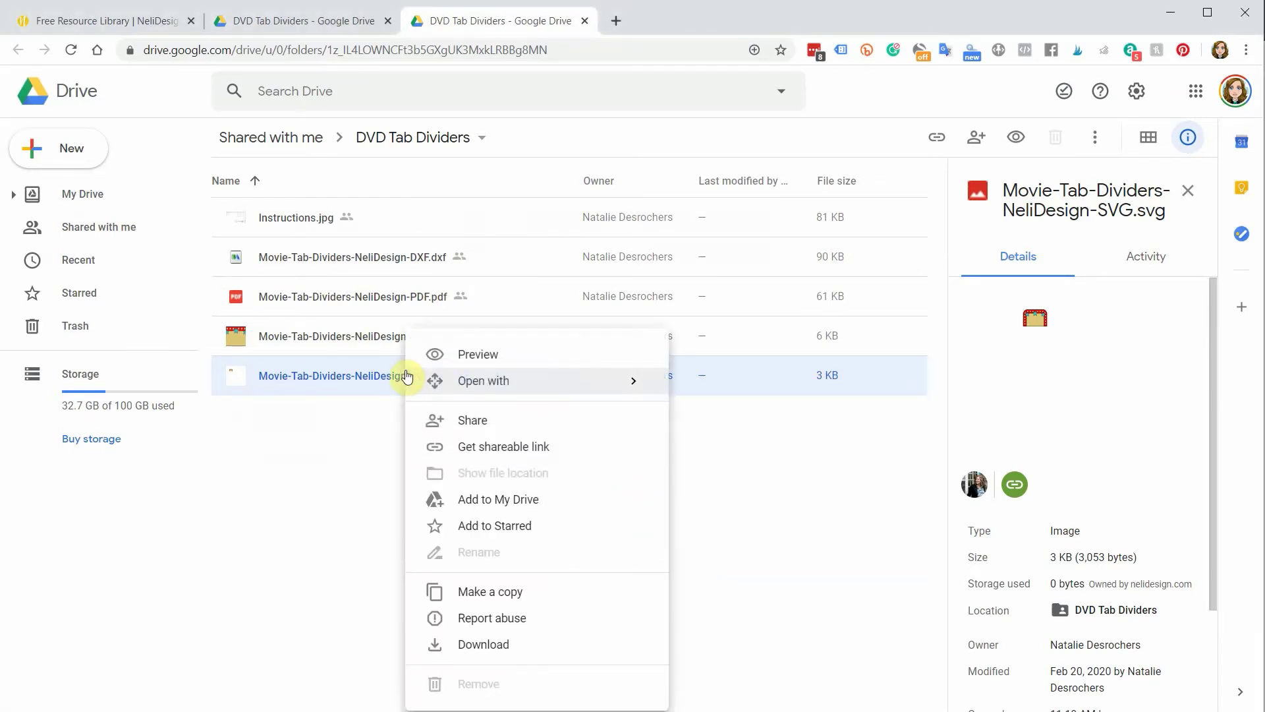
pyautogui.click(468, 644)
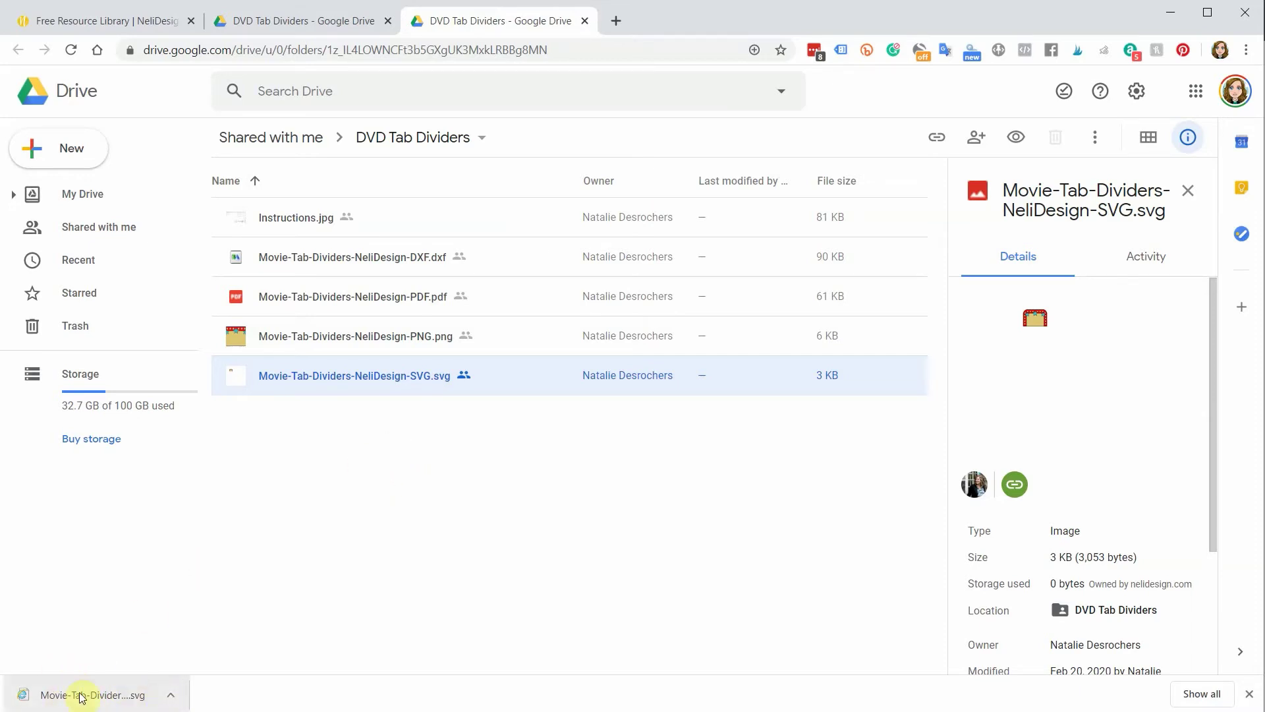
pyautogui.click(171, 698)
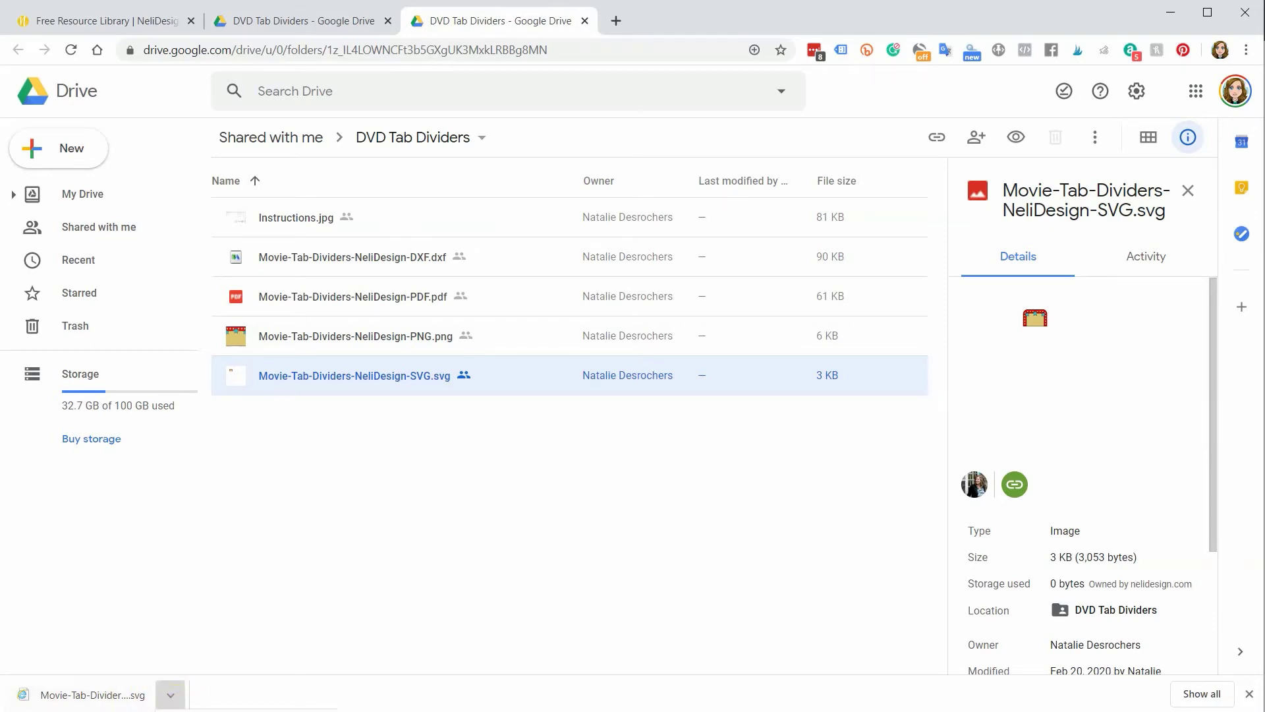
pyautogui.click(79, 642)
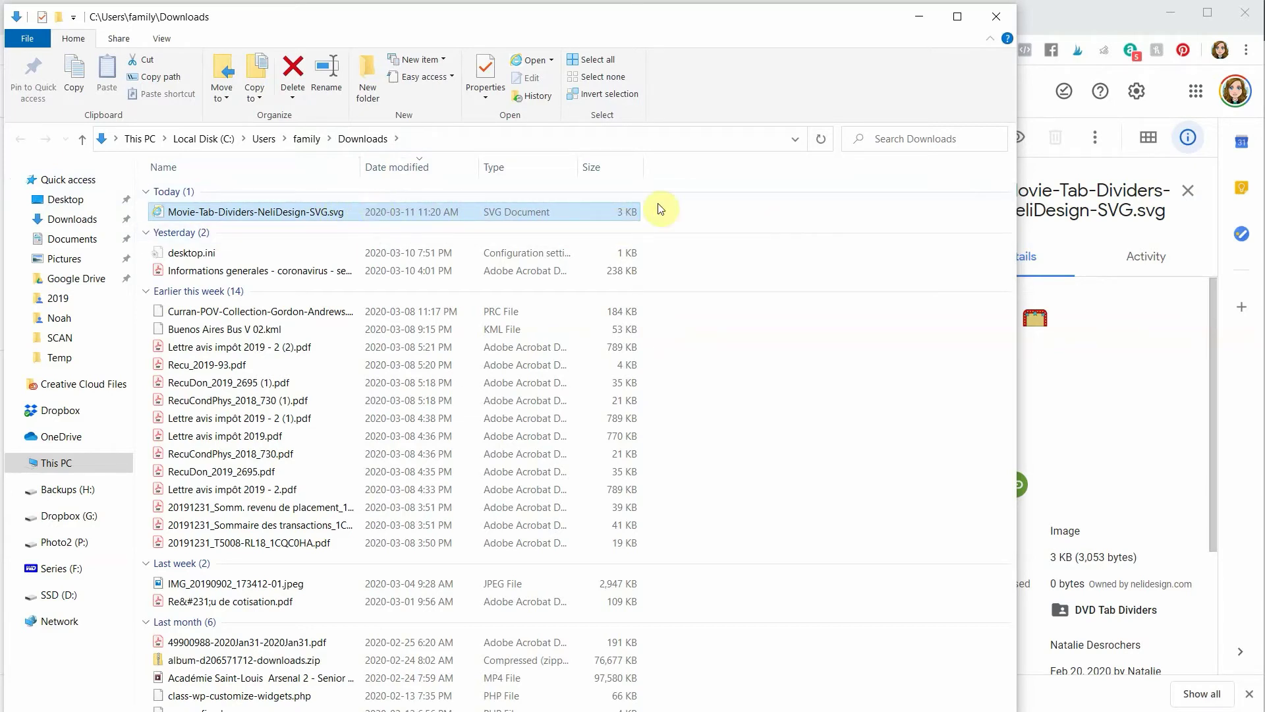
pyautogui.click(996, 17)
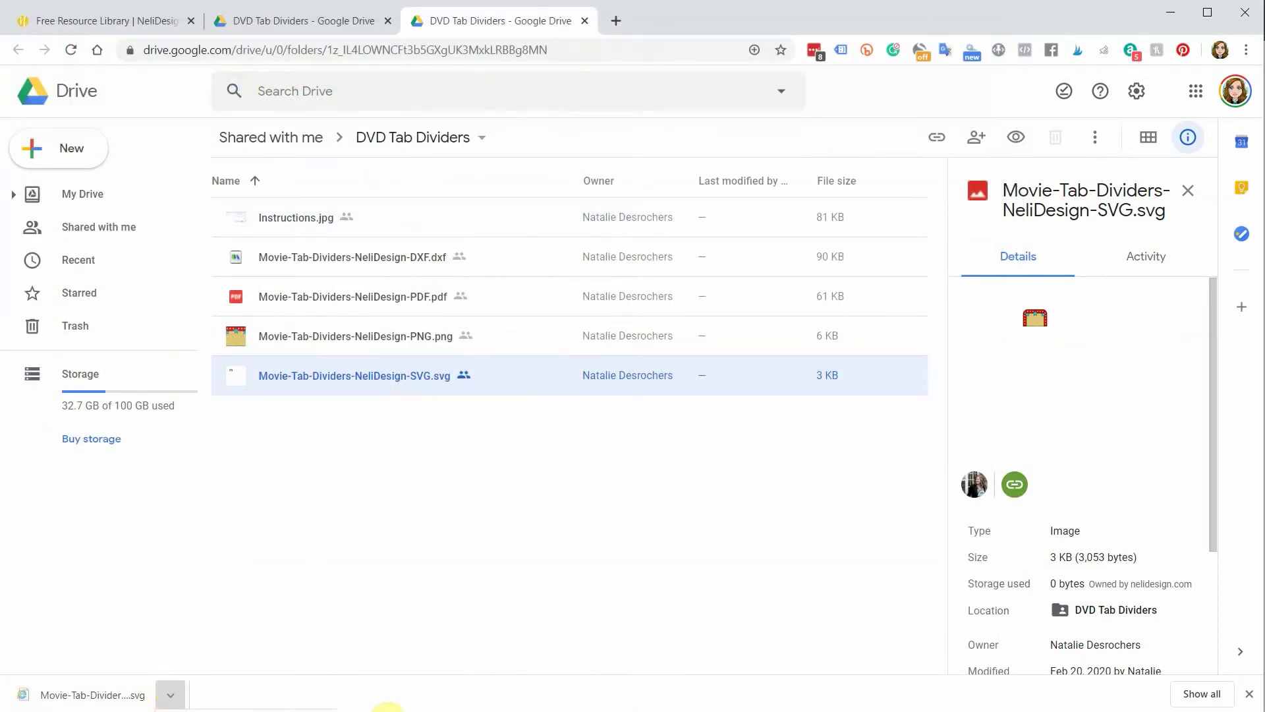
# Step: Deselect the SVG file in the folder and review the options for the downloaded copy
pyautogui.click(360, 597)
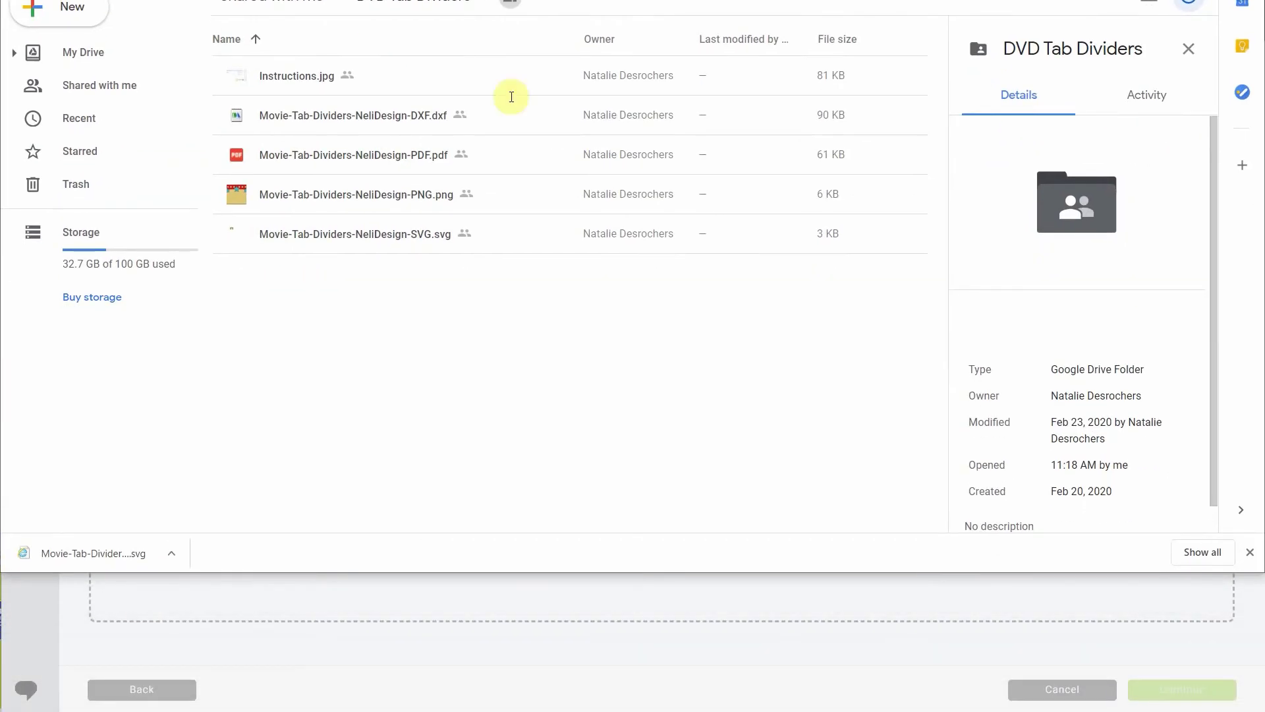
pyautogui.click(171, 553)
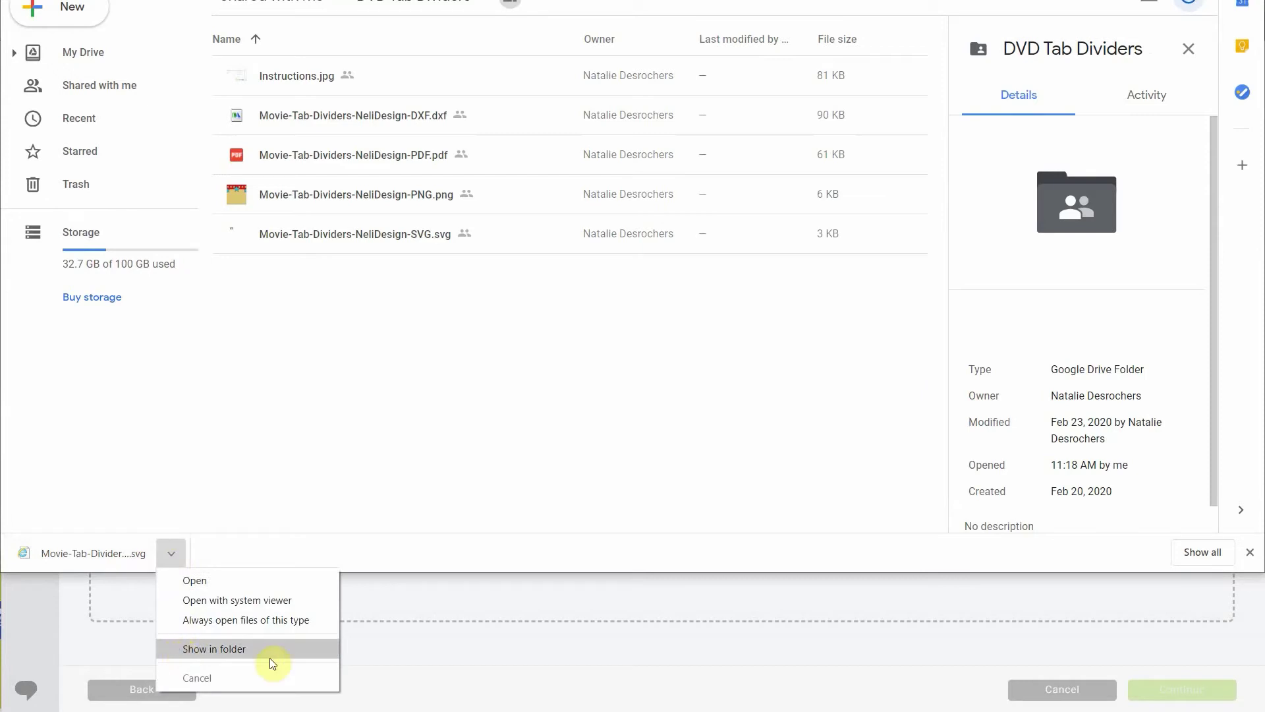
pyautogui.click(601, 437)
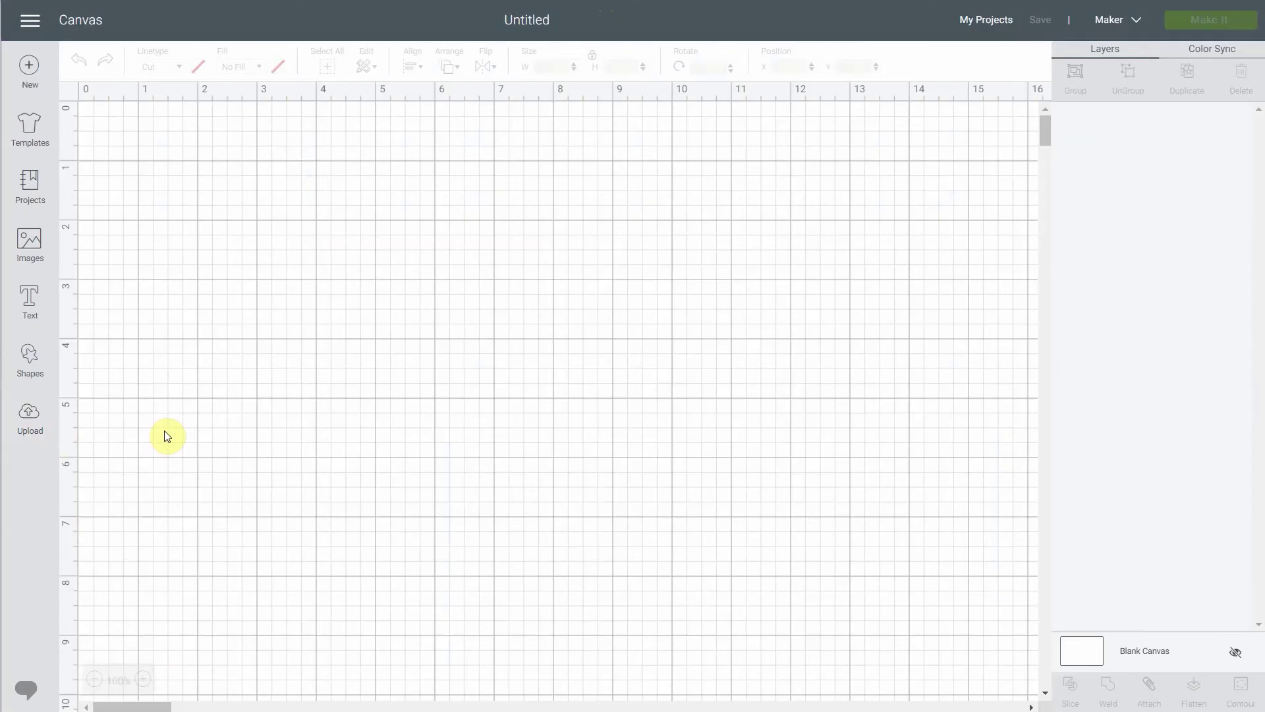
# Step: In Cricut Design Space, view the image upload page with its accepted file formats and return to the upload overview
pyautogui.click(29, 416)
pyautogui.click(355, 325)
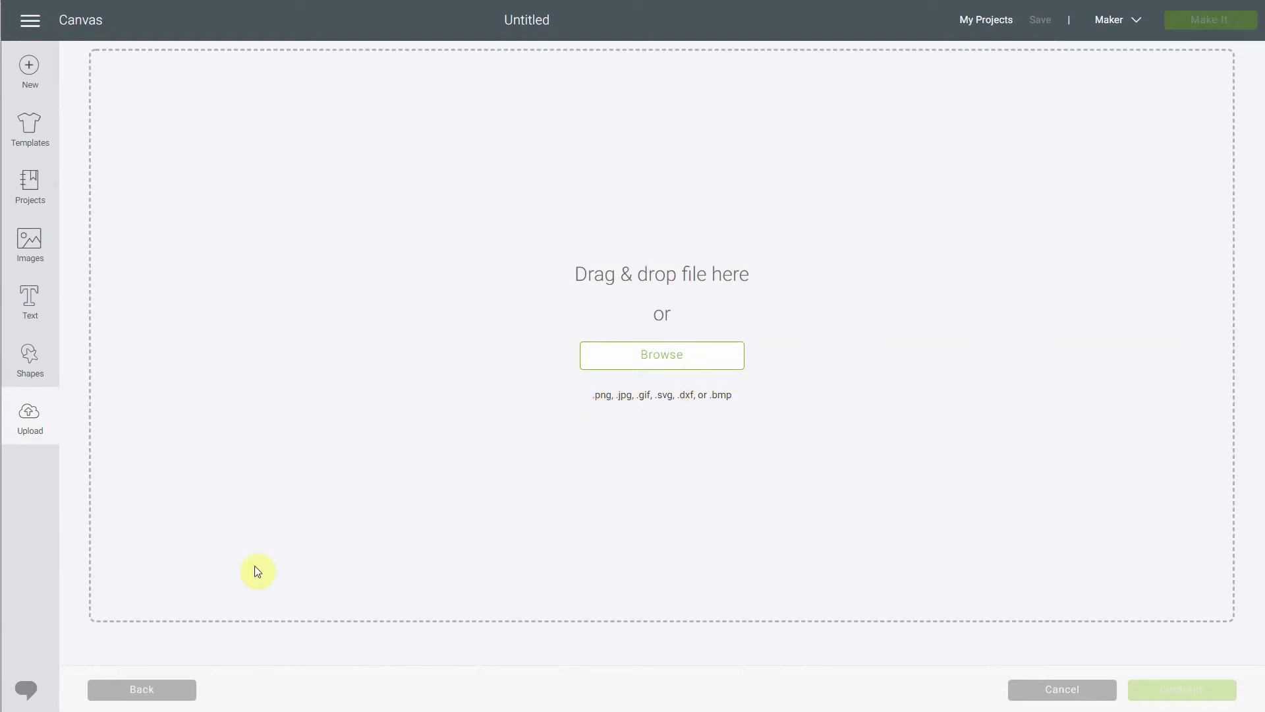
pyautogui.click(188, 697)
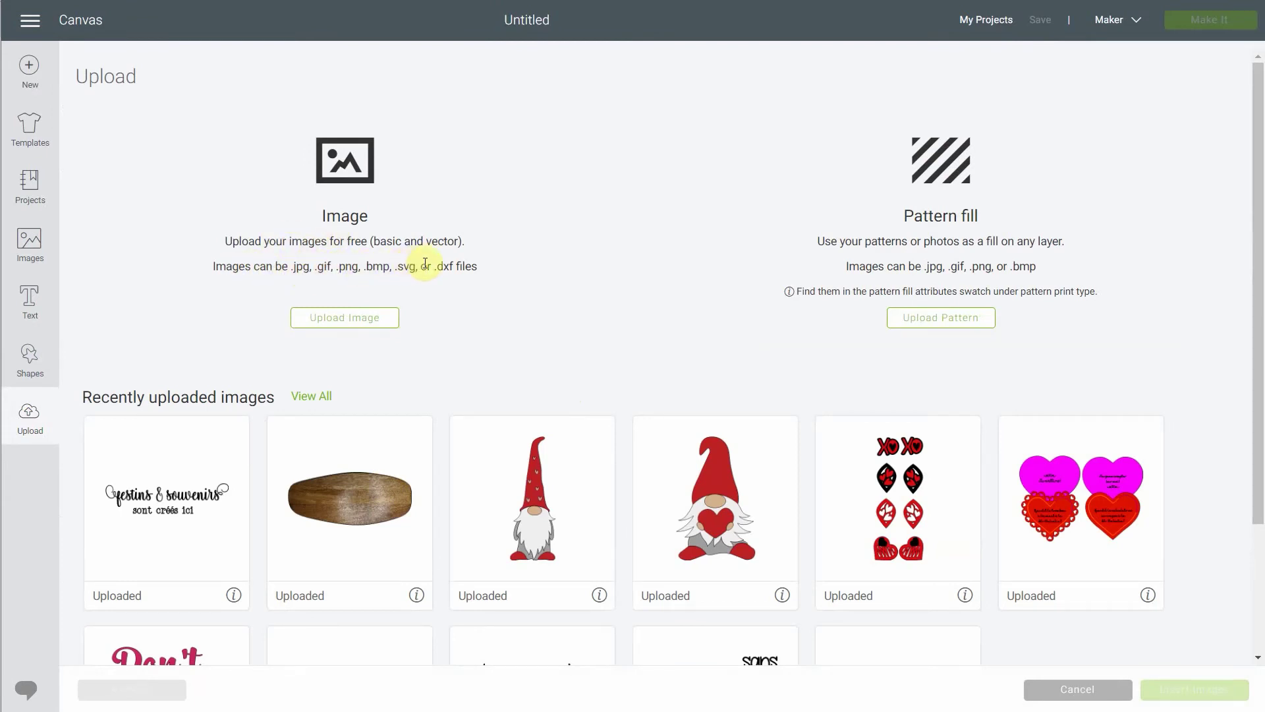
# Step: Upload Movie-Tab-Dividers-NeliDesign-SVG.svg as an image, save it and insert it on the canvas
pyautogui.moveTo(401, 270); pyautogui.dragTo(497, 274)
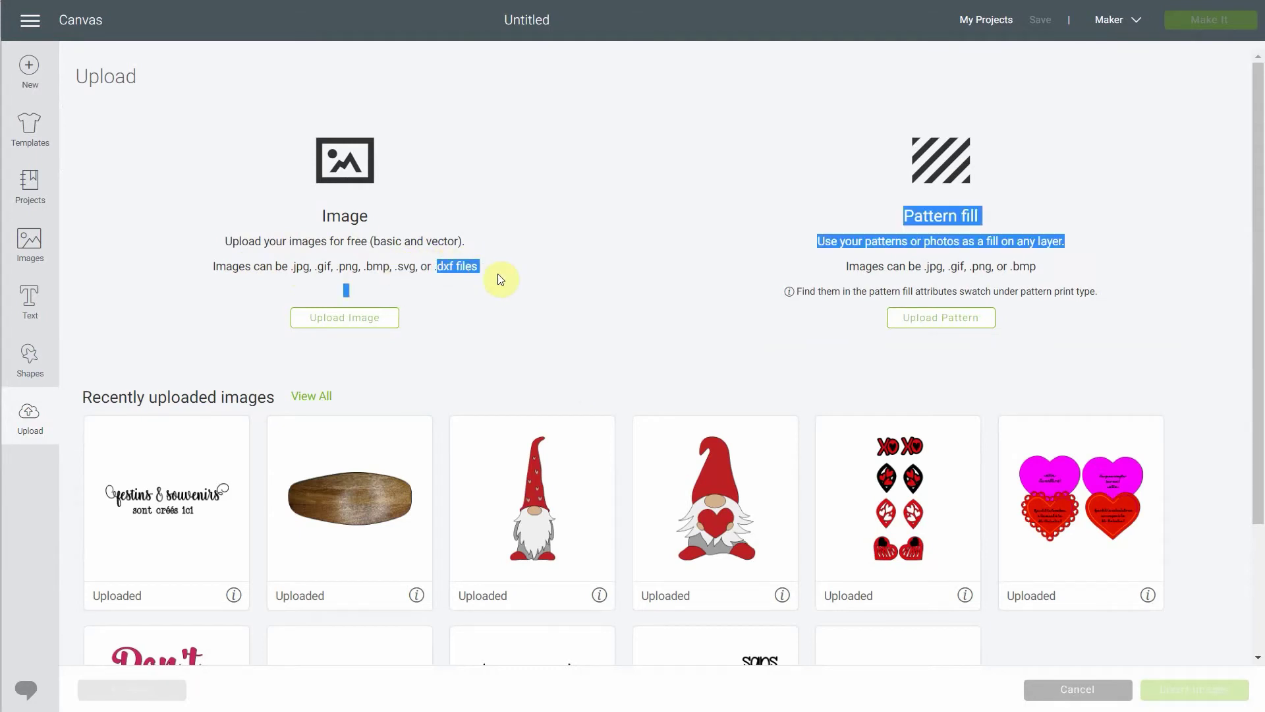
pyautogui.click(469, 267)
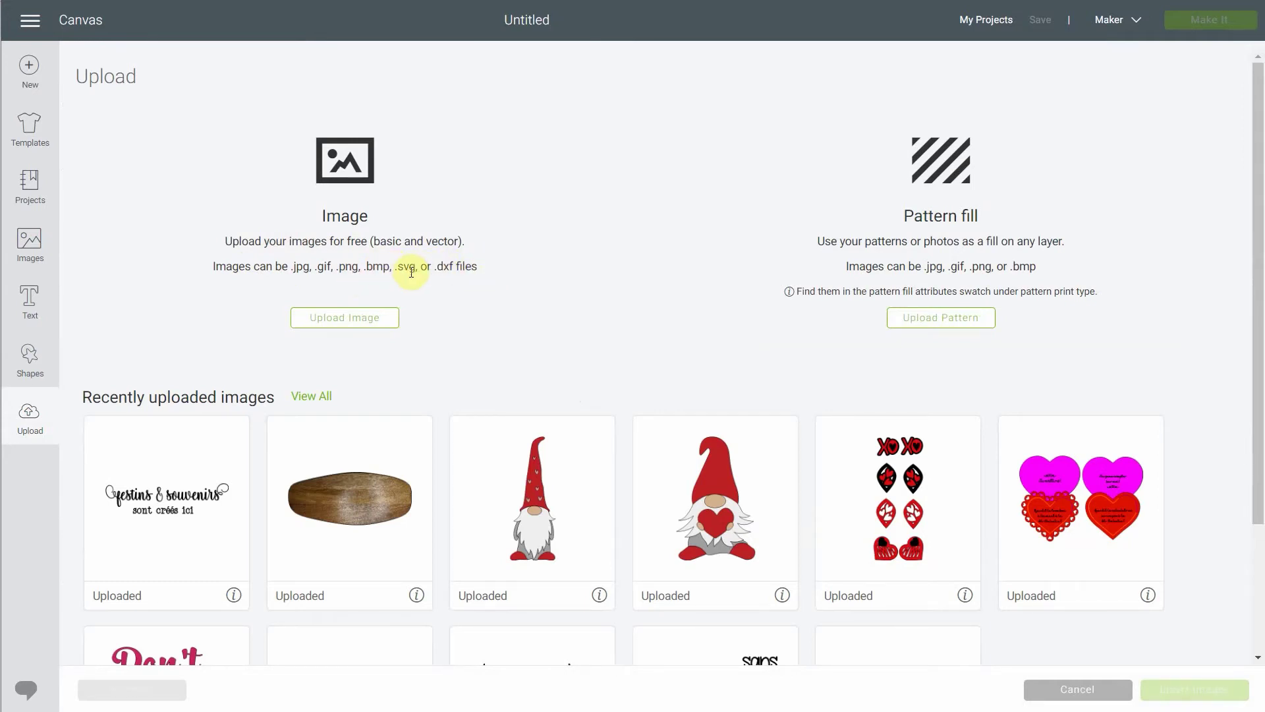
pyautogui.click(318, 318)
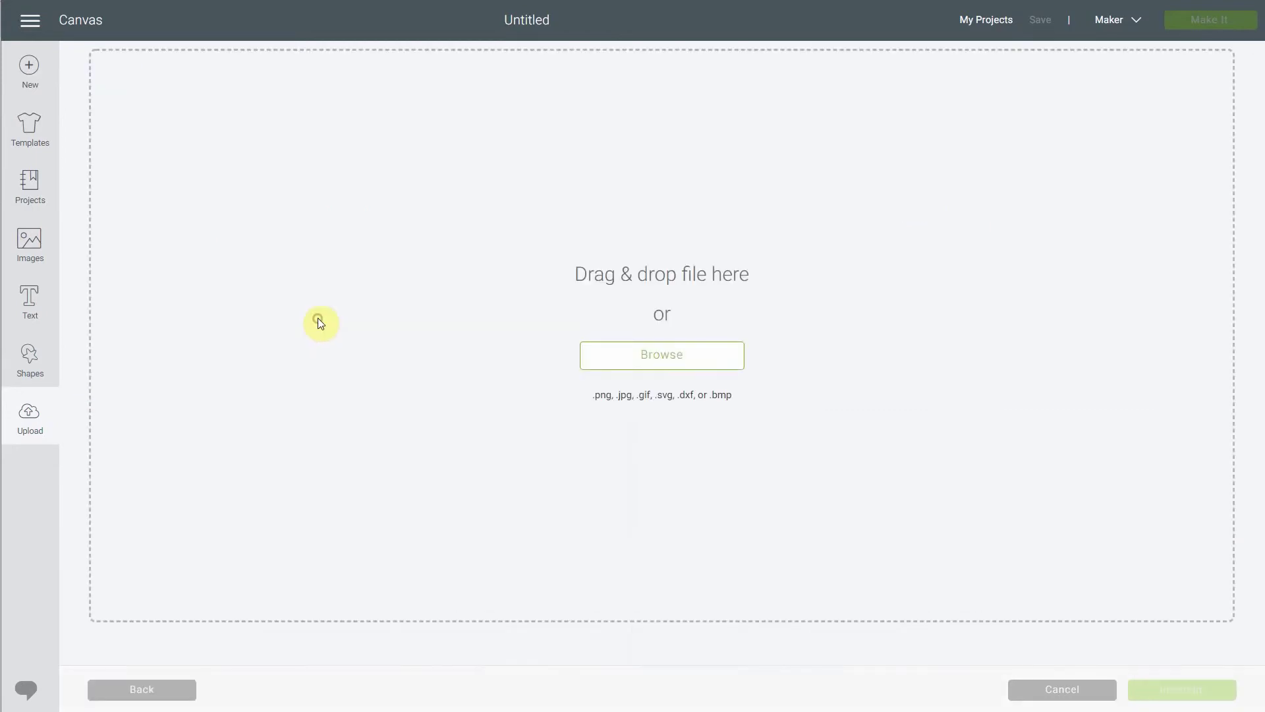
pyautogui.click(613, 355)
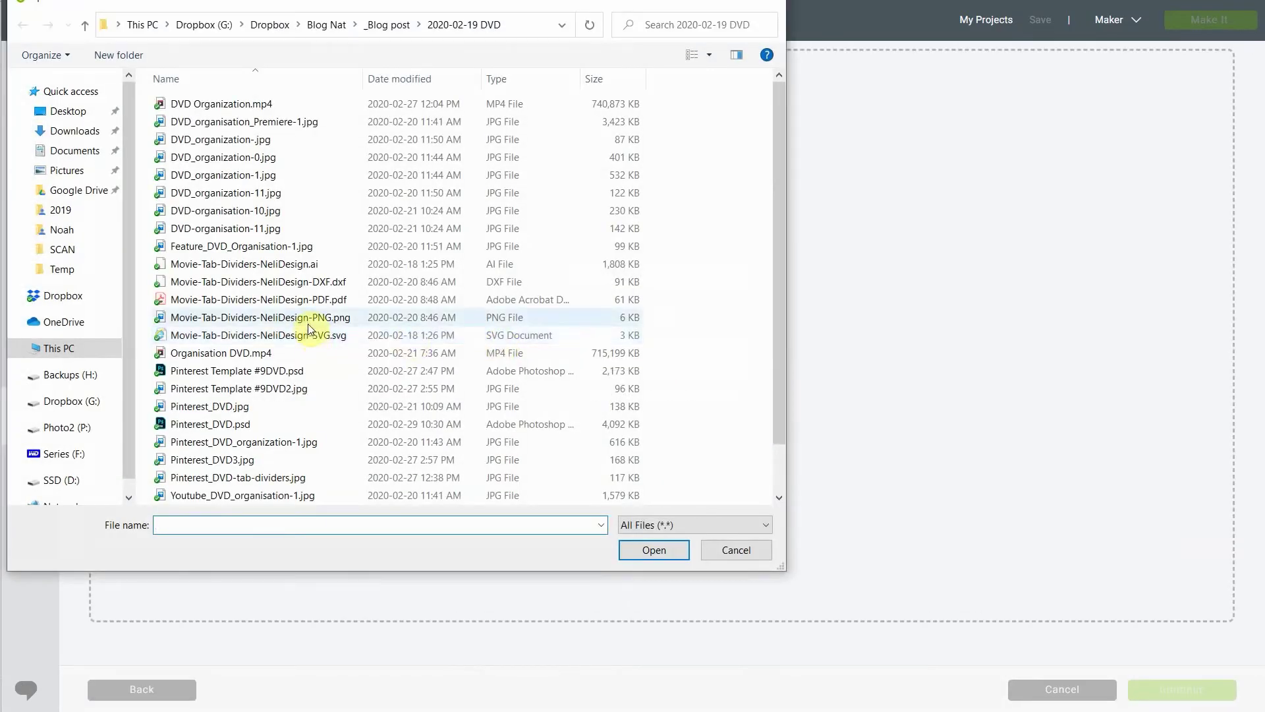
pyautogui.click(299, 337)
pyautogui.click(643, 545)
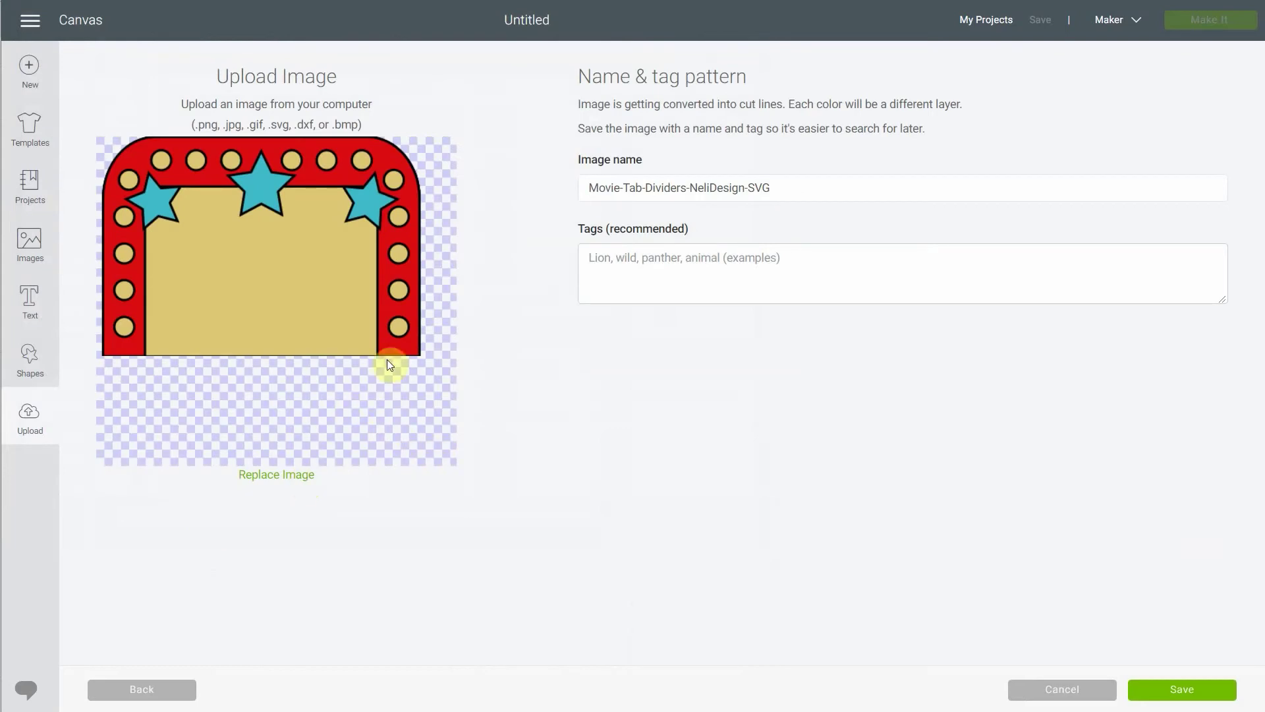
pyautogui.click(1182, 689)
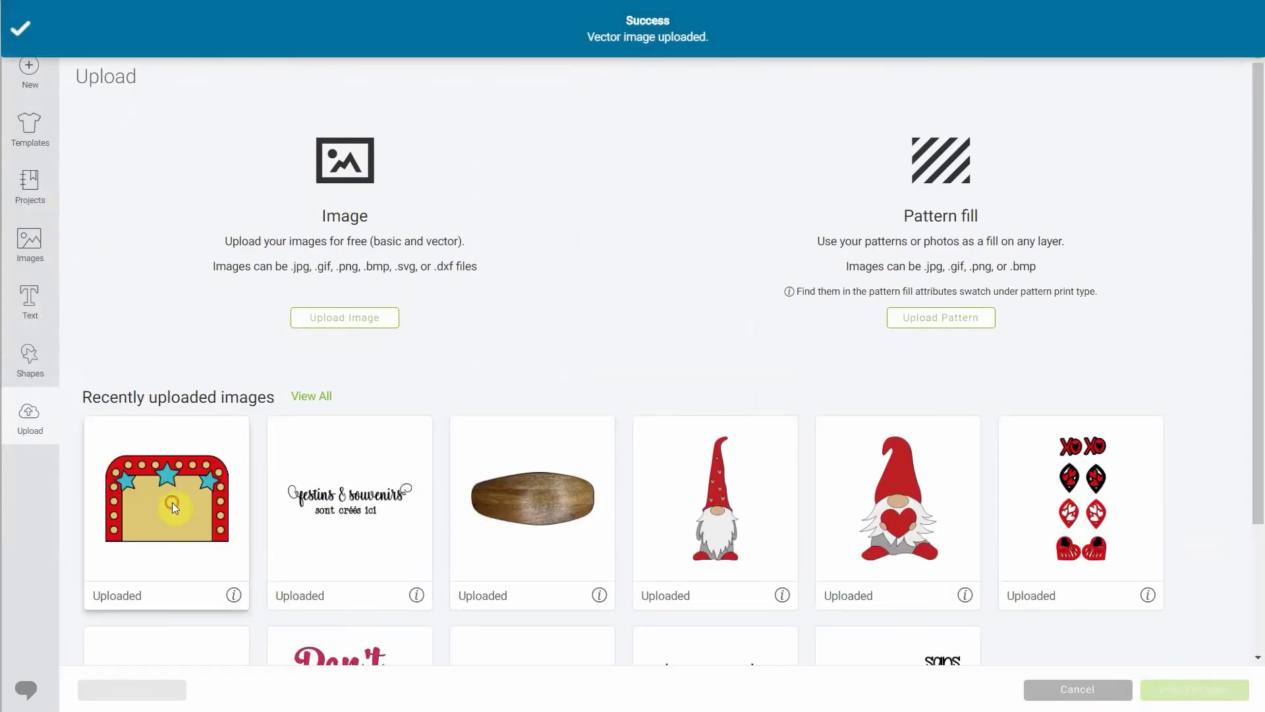
pyautogui.click(172, 502)
pyautogui.click(1168, 691)
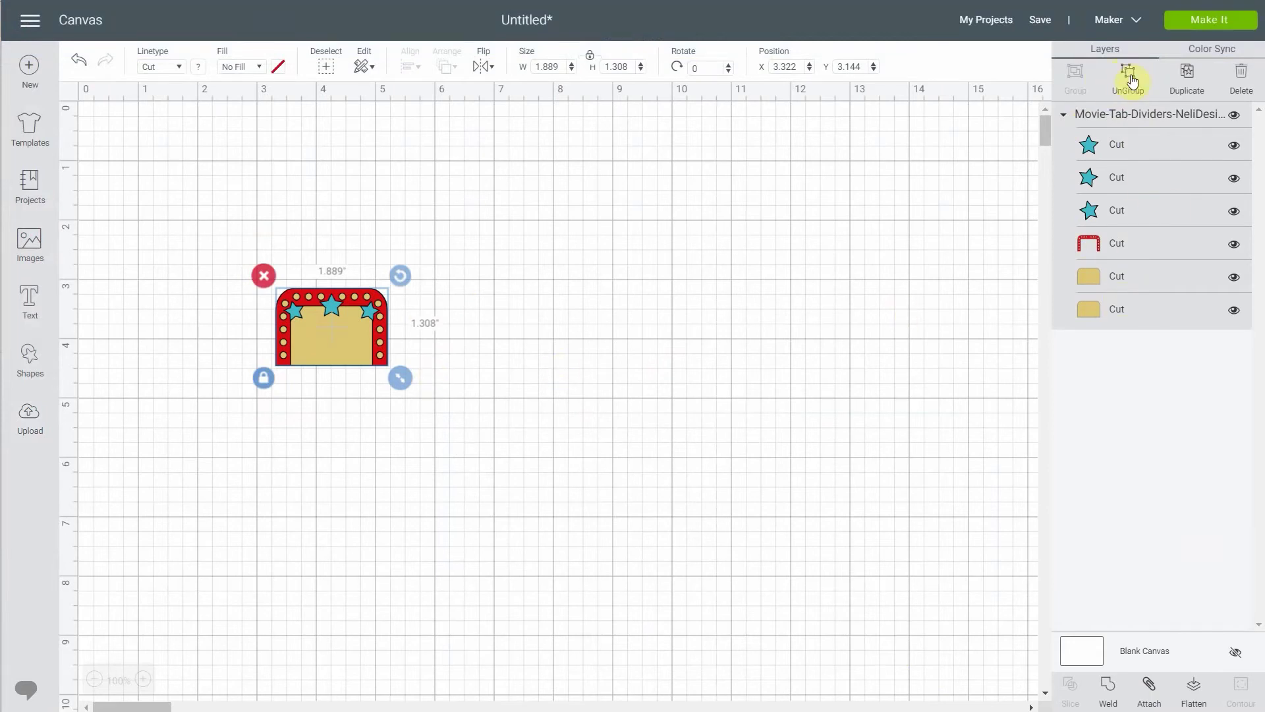
# Step: Enlarge the SVG tab divider to about 4.7 by 3.3 inches and place it at about X 9.04, Y 3.26
pyautogui.moveTo(396, 379); pyautogui.dragTo(540, 495)
pyautogui.moveTo(415, 420); pyautogui.dragTo(771, 419)
pyautogui.click(433, 350)
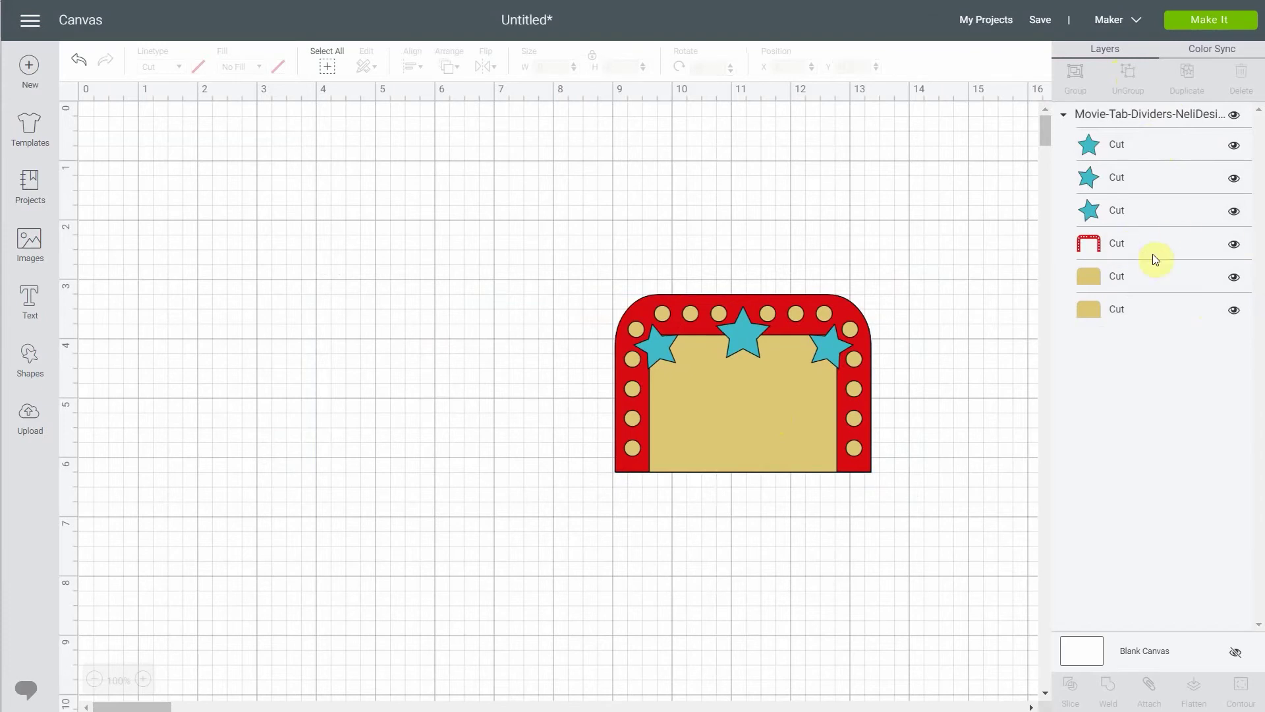
pyautogui.click(749, 376)
pyautogui.moveTo(883, 483); pyautogui.dragTo(1095, 627)
pyautogui.moveTo(1034, 584); pyautogui.dragTo(906, 501)
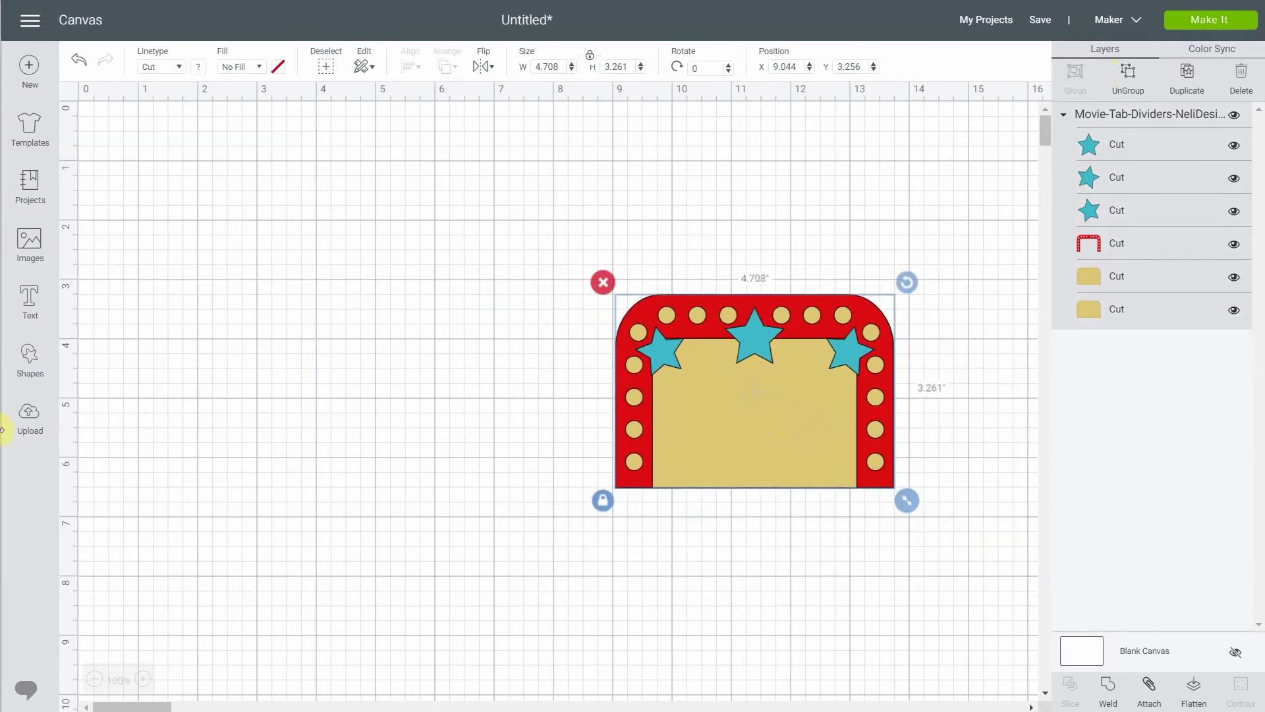
# Step: Upload Movie-Tab-Dividers-NeliDesign-DXF.dxf as an image, save it and insert it on the canvas
pyautogui.click(30, 419)
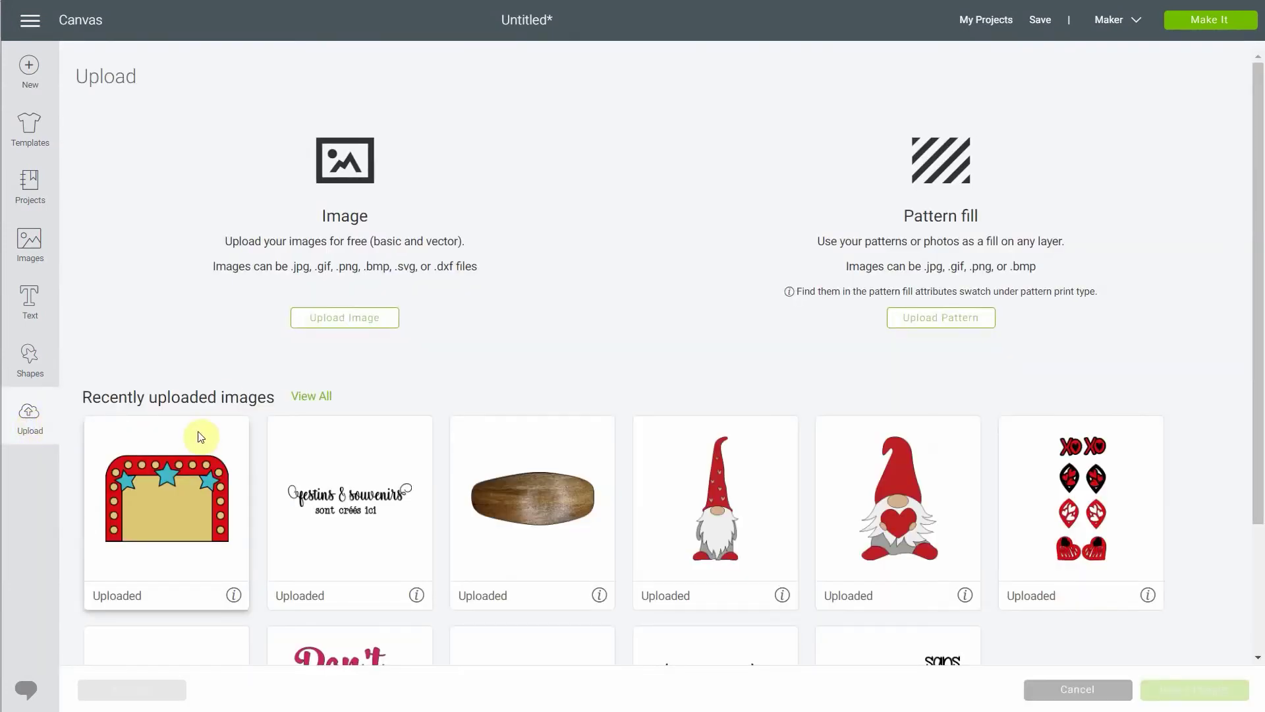
pyautogui.click(337, 320)
pyautogui.click(634, 356)
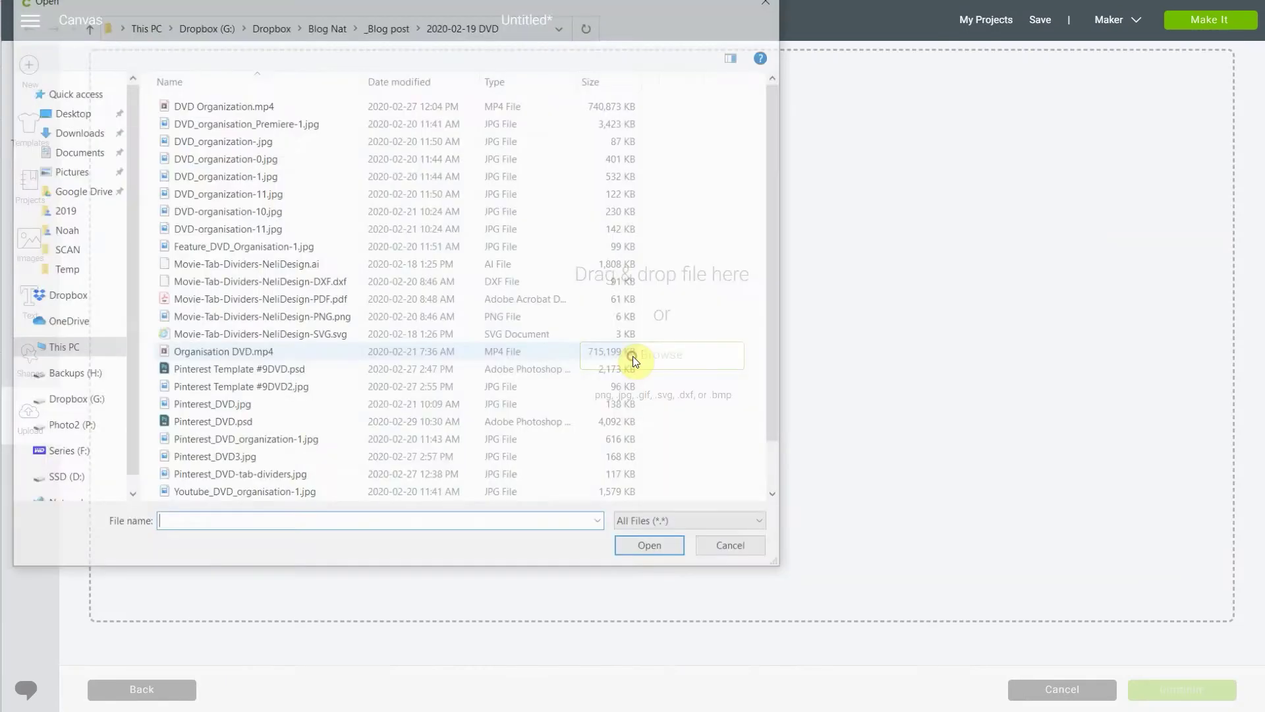
pyautogui.click(323, 283)
pyautogui.click(634, 552)
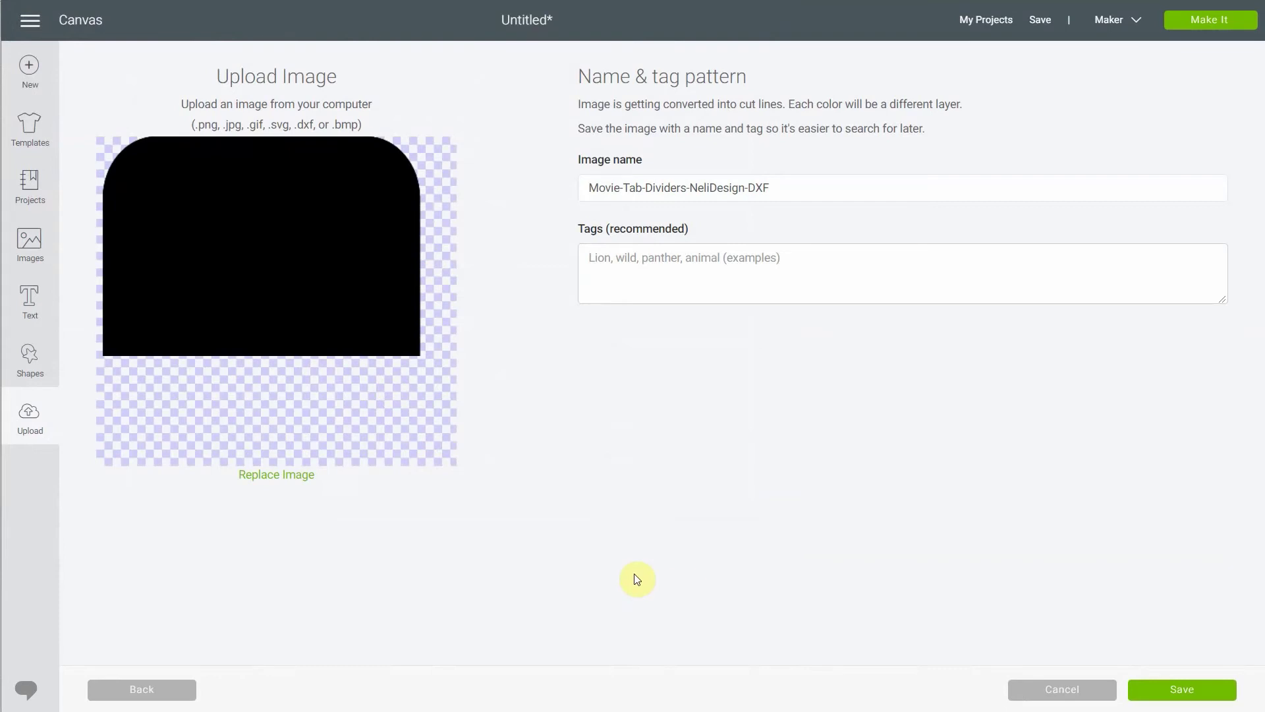
pyautogui.click(1179, 693)
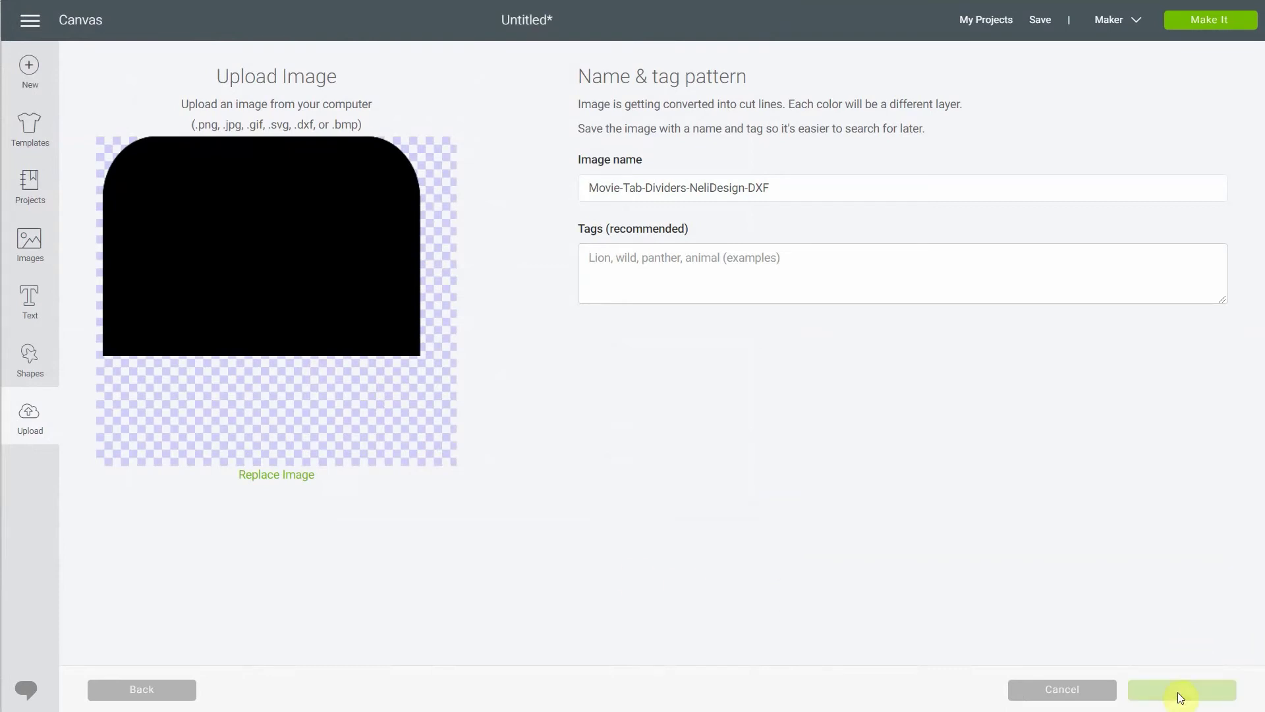
pyautogui.click(179, 497)
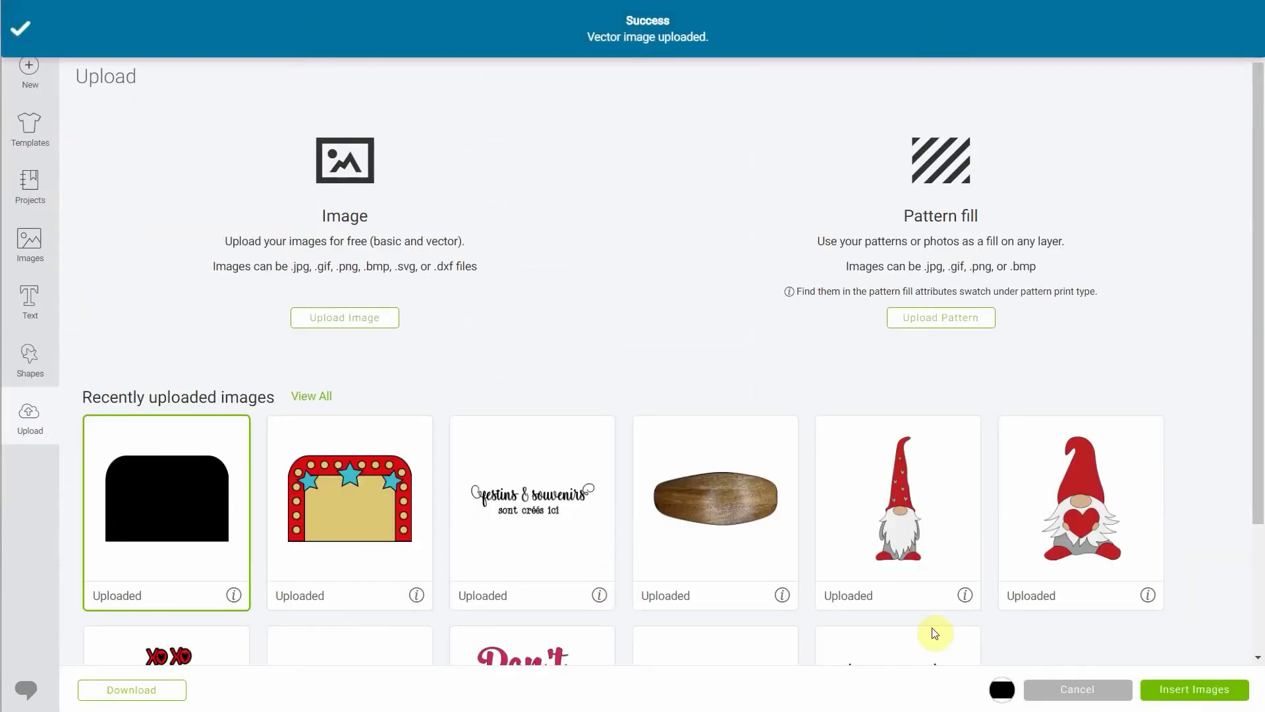
pyautogui.click(1194, 690)
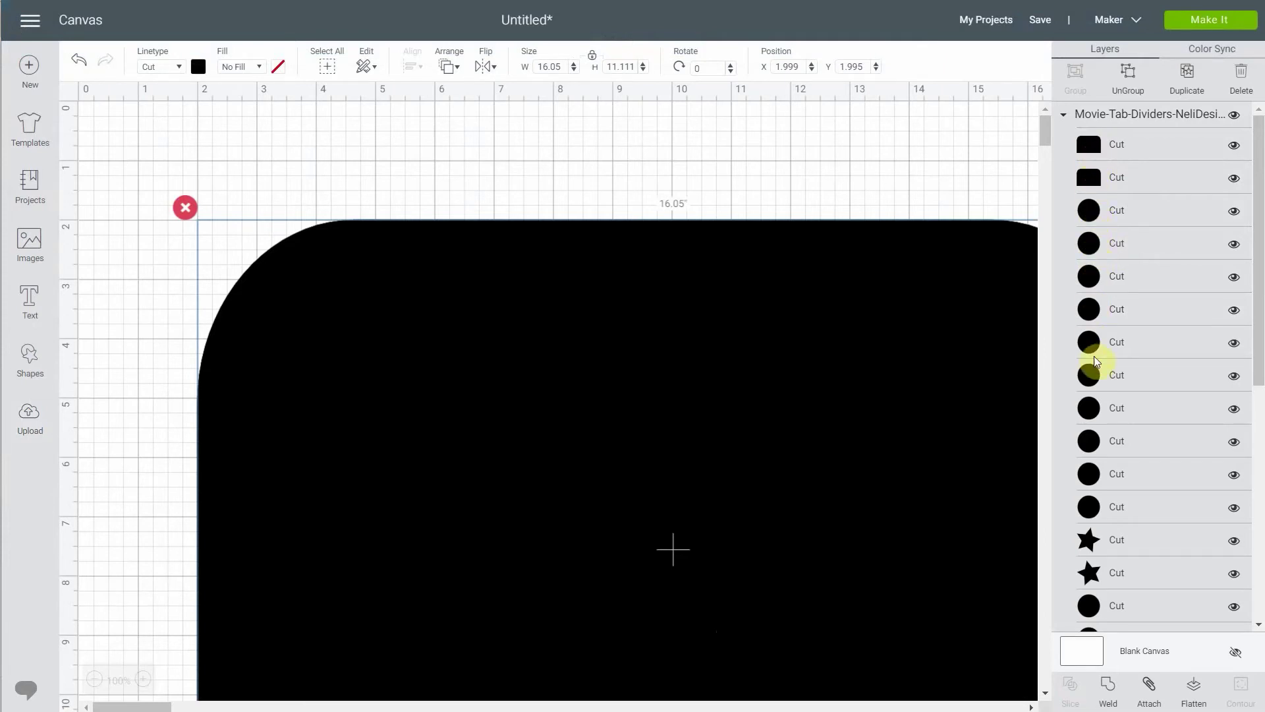
# Step: Compare the layers of the black DXF design with those of the coloured SVG design, including their frame layers
pyautogui.scroll(-7, 1120, 461)
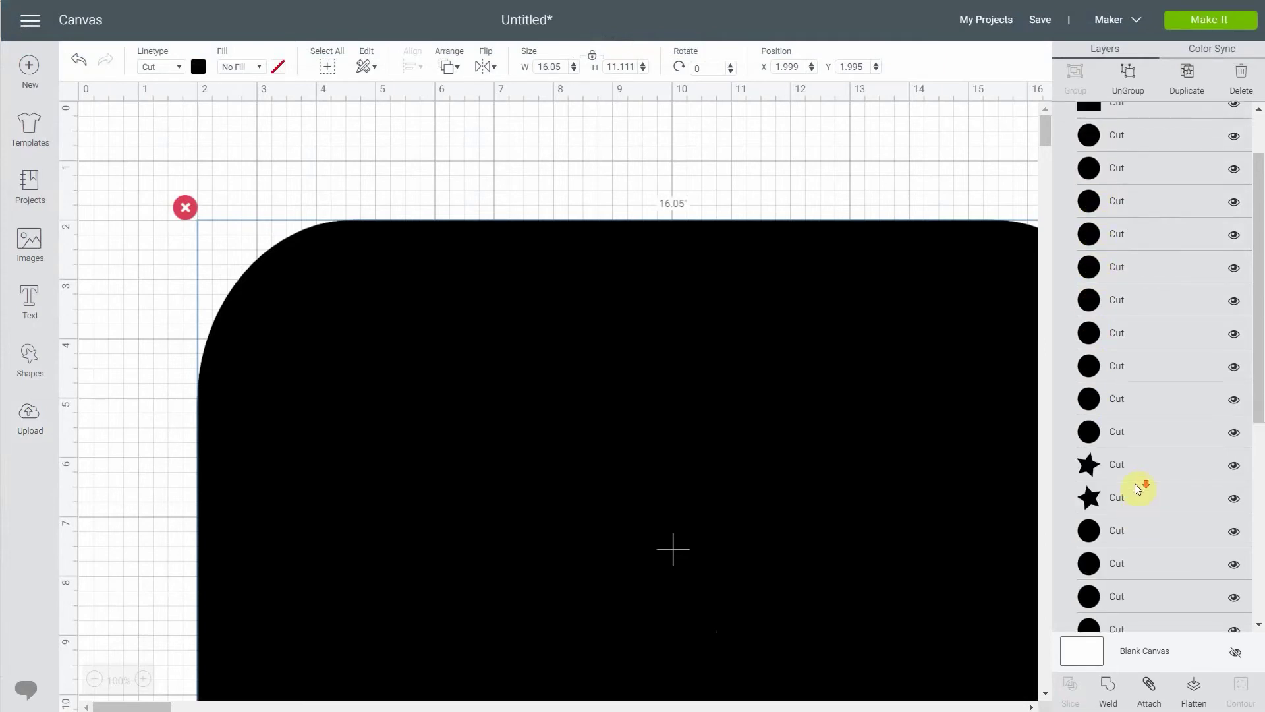
pyautogui.click(1104, 541)
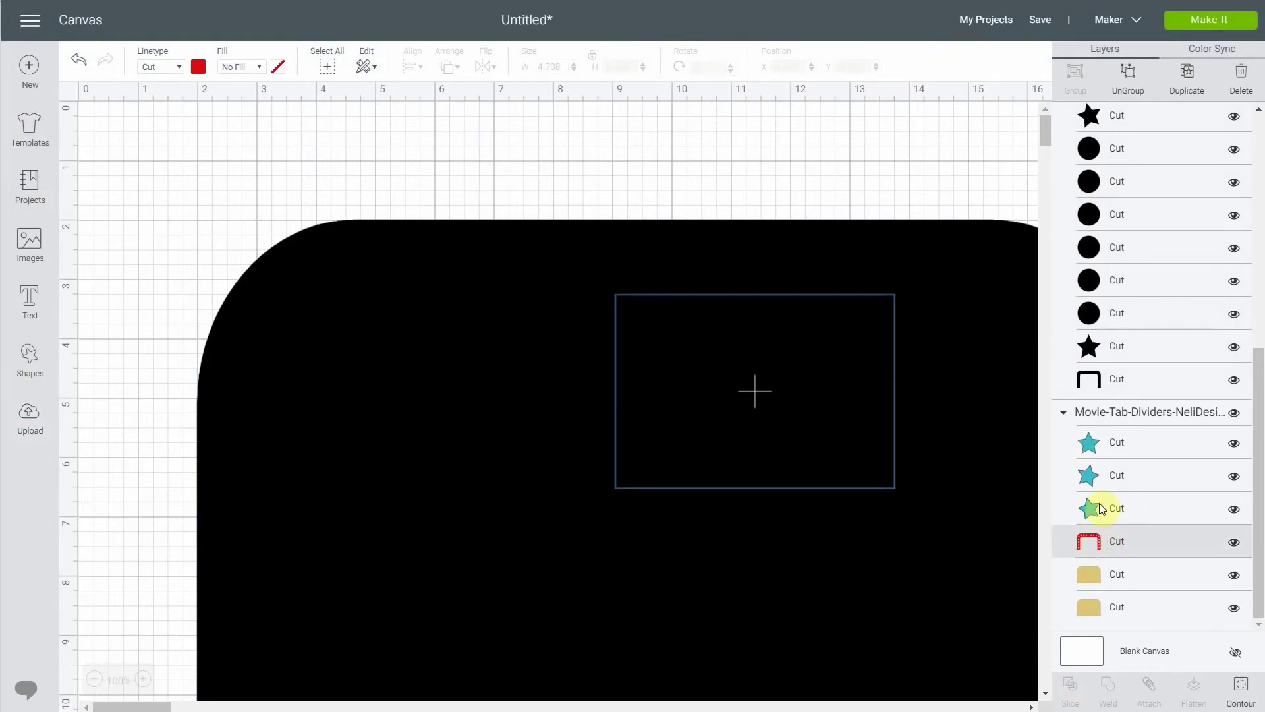
pyautogui.scroll(5, 1135, 343)
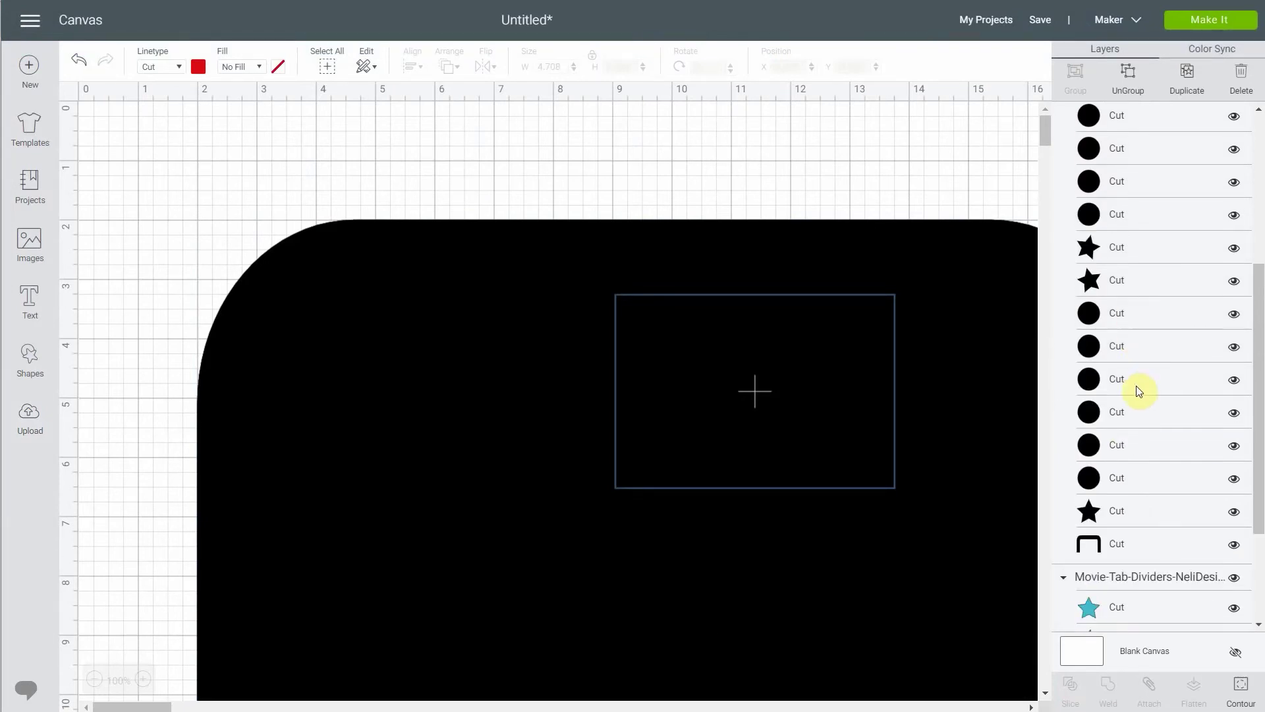
pyautogui.click(1133, 541)
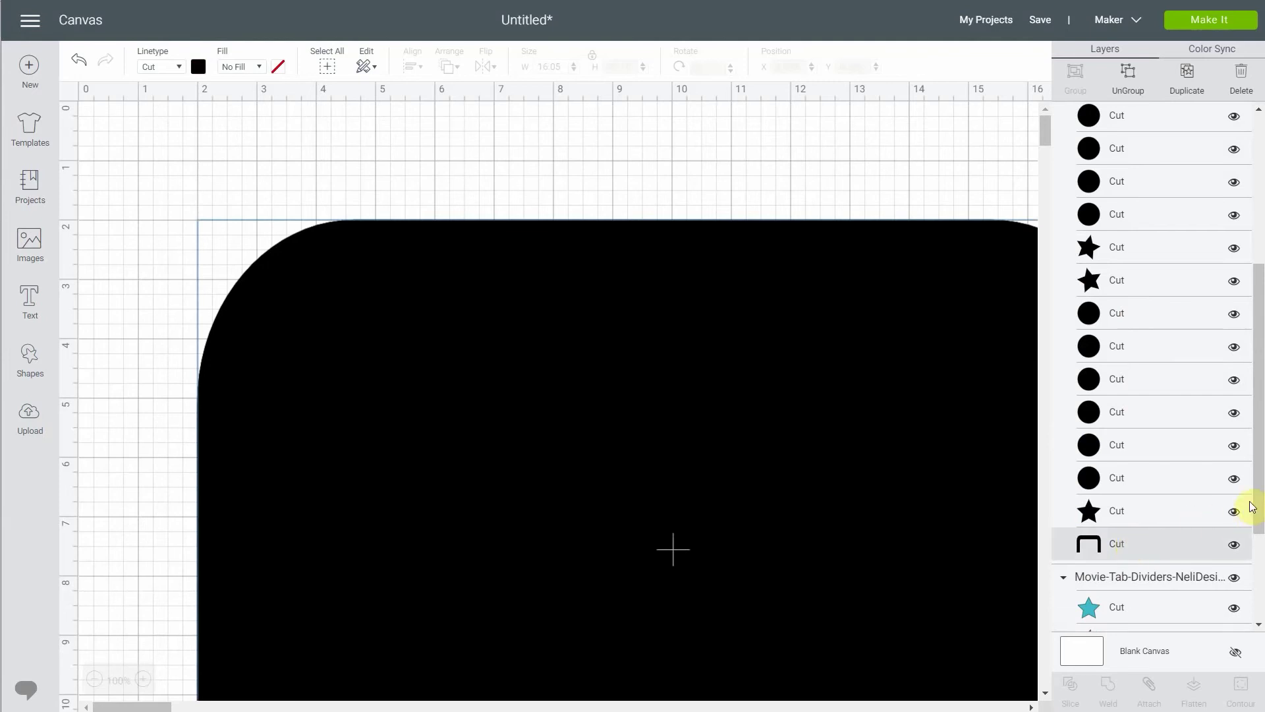
# Step: Hide the two solid rounded panel layers and the first six circle layers of the DXF design
pyautogui.scroll(5, 1206, 483)
pyautogui.click(1231, 145)
pyautogui.click(1233, 178)
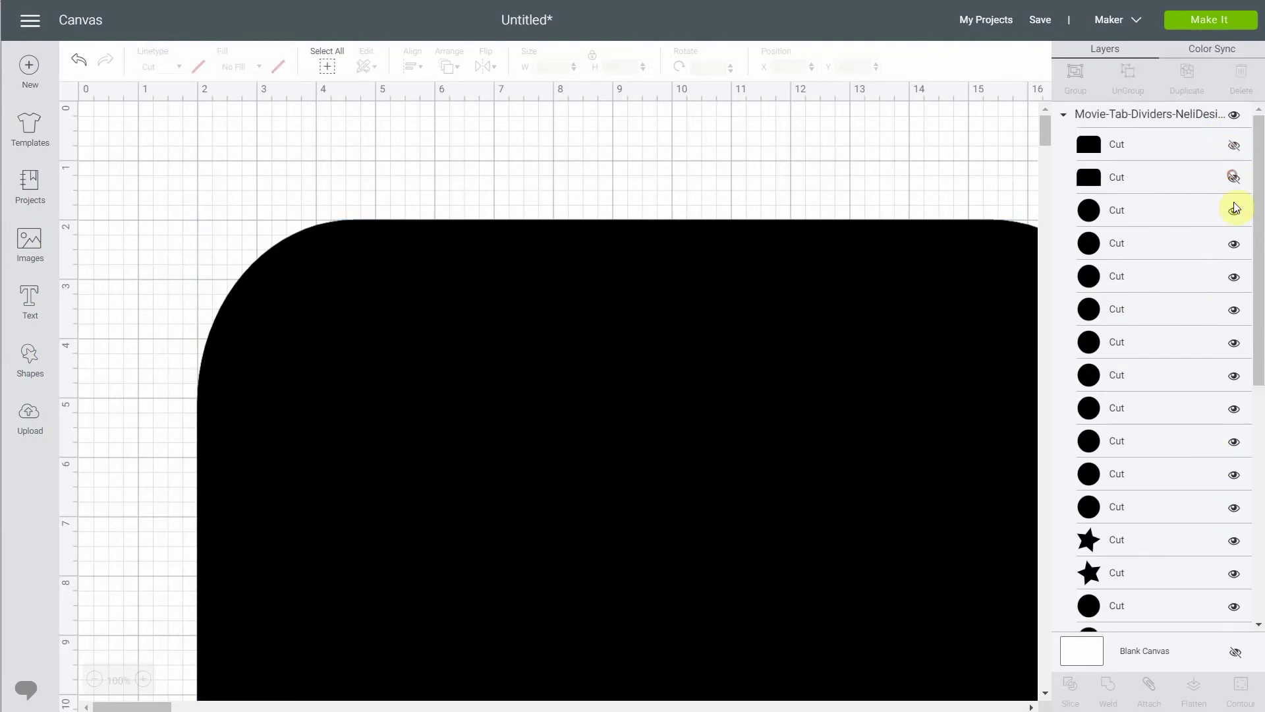
pyautogui.click(1234, 276)
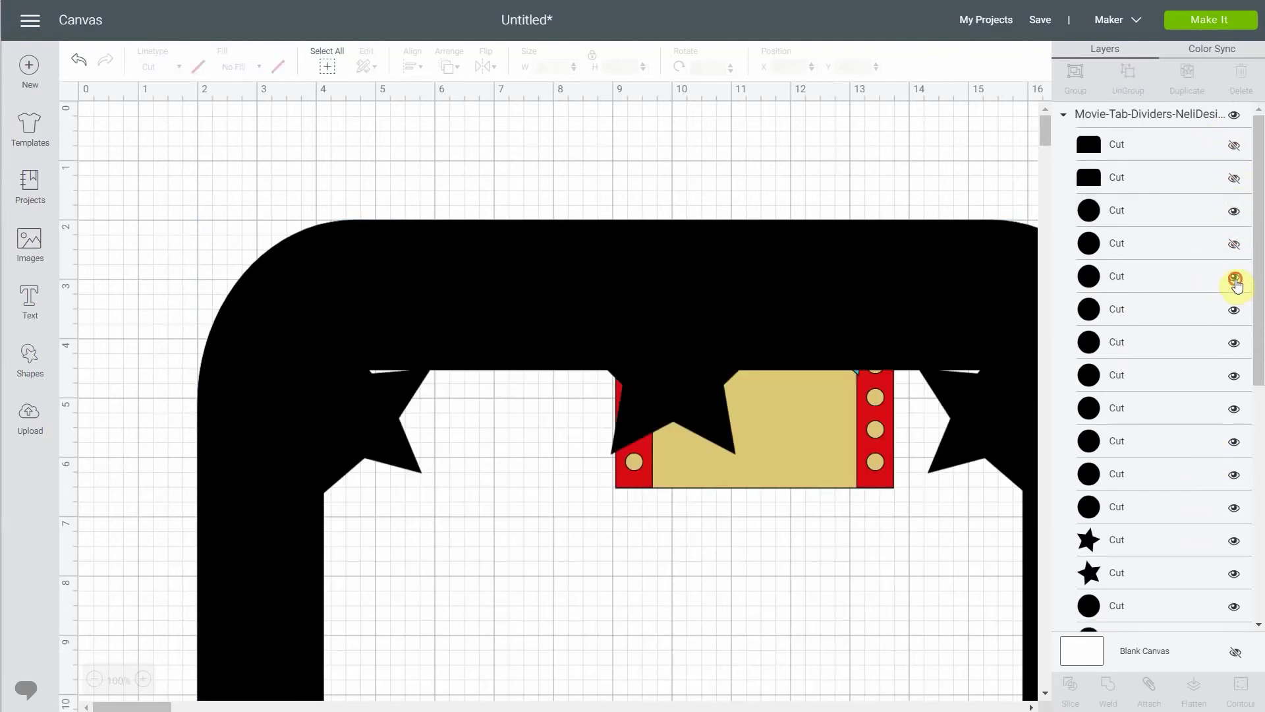
pyautogui.click(1235, 211)
pyautogui.click(1234, 309)
pyautogui.click(1233, 342)
pyautogui.click(1234, 375)
pyautogui.click(1235, 429)
pyautogui.click(1236, 404)
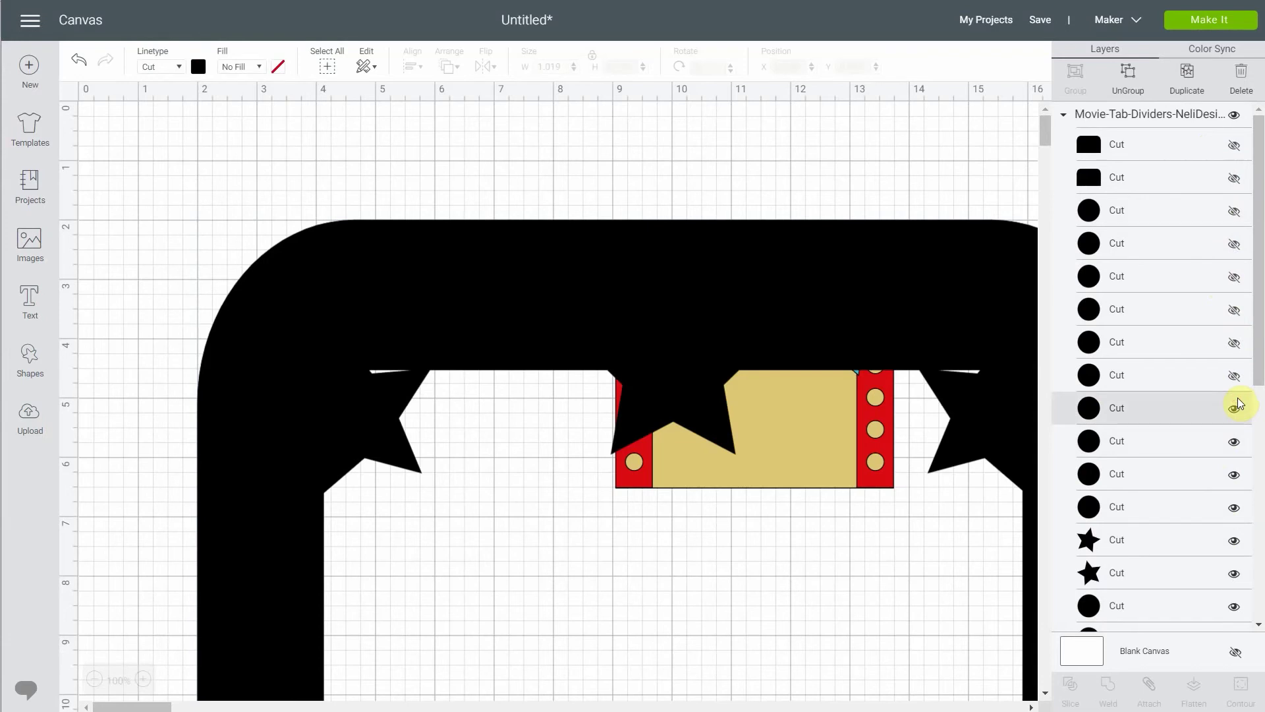
# Step: Move the black DXF design to about X 0, Y 0.59 on the canvas
pyautogui.click(929, 298)
pyautogui.moveTo(476, 279); pyautogui.dragTo(398, 197)
pyautogui.scroll(-1, 1054, 460)
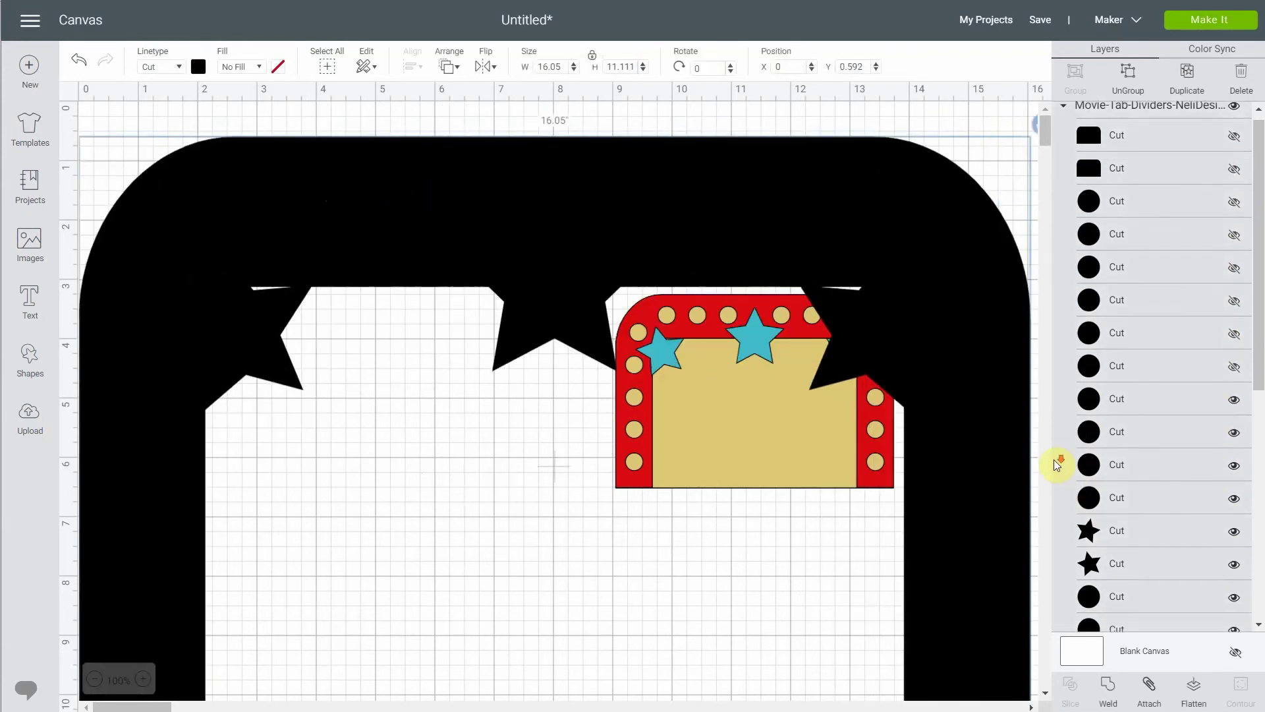
# Step: Slice the circle layer just above the centre star out of the black DXF frame layer
pyautogui.scroll(-5, 1158, 485)
pyautogui.click(1172, 504)
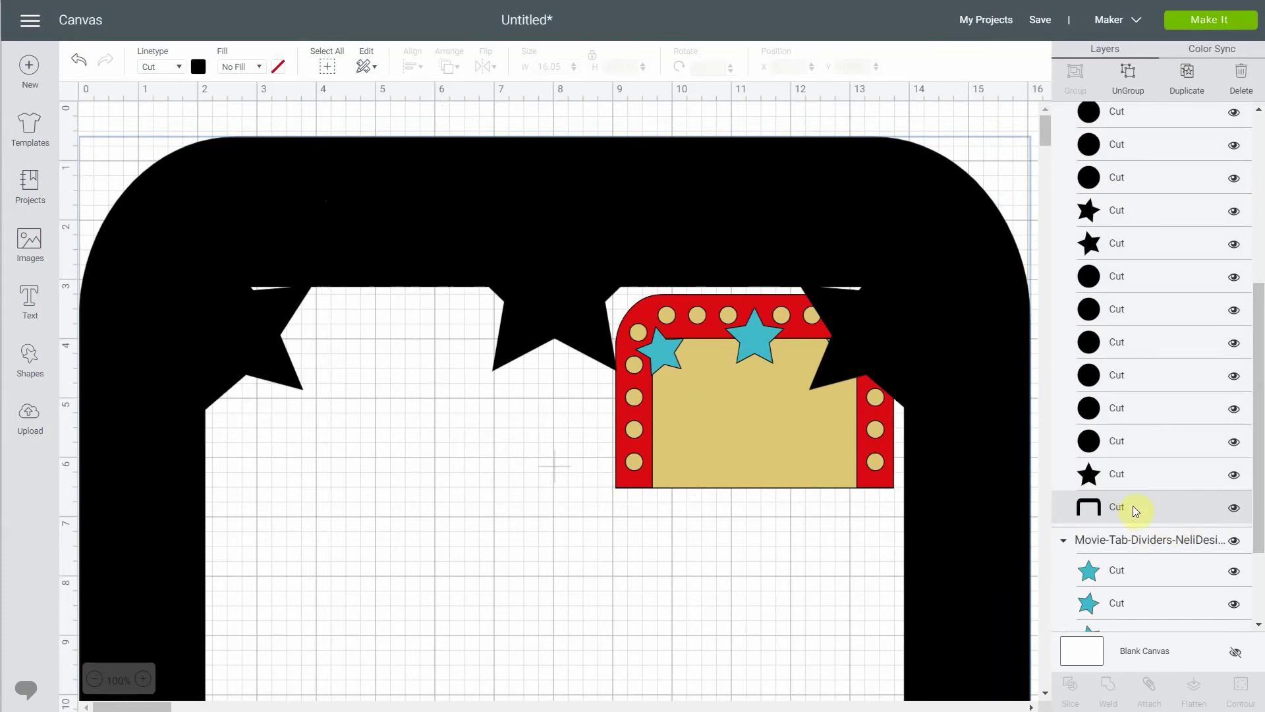
pyautogui.click(1096, 472)
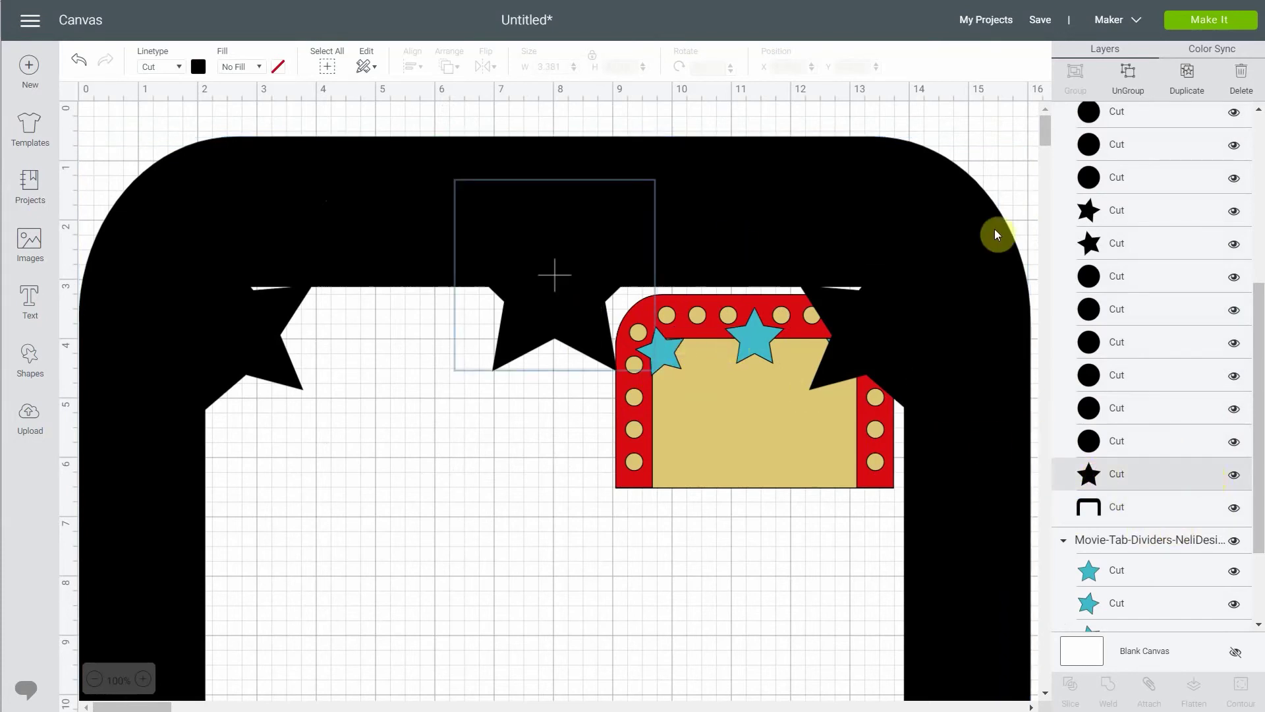
pyautogui.click(1173, 442)
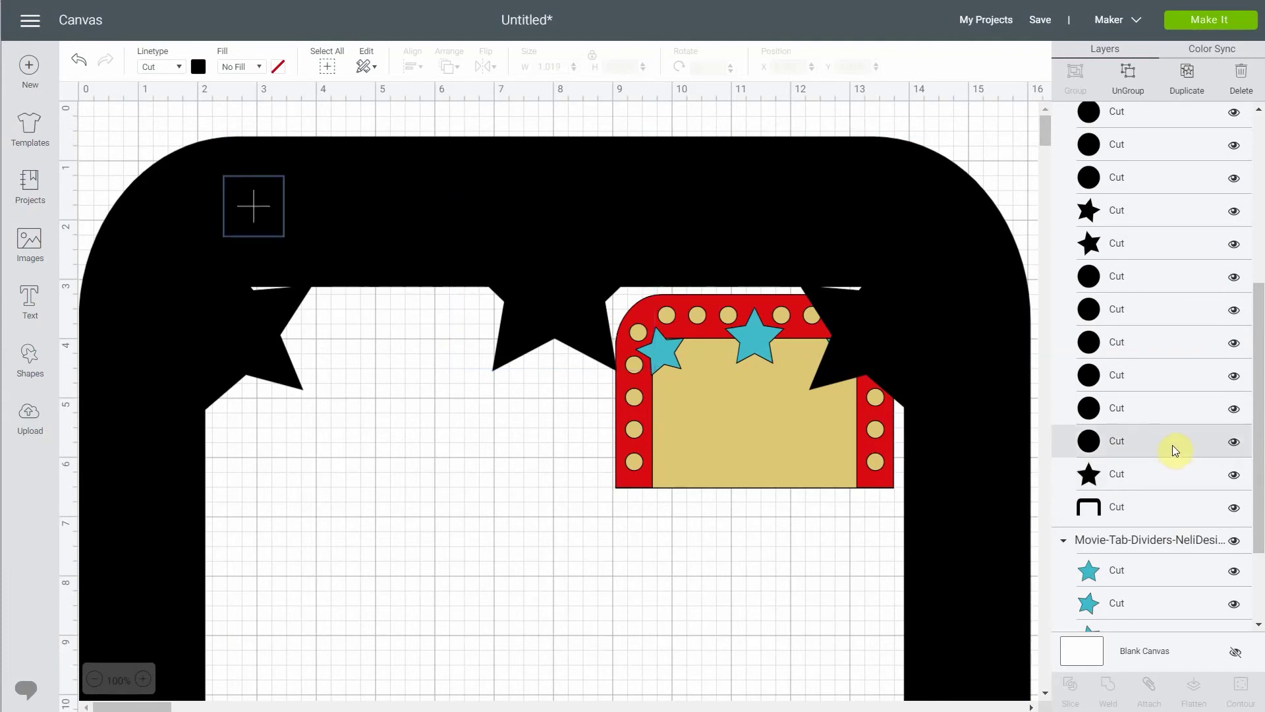
pyautogui.keyDown('shift'); pyautogui.click(1183, 504); pyautogui.keyUp('shift')
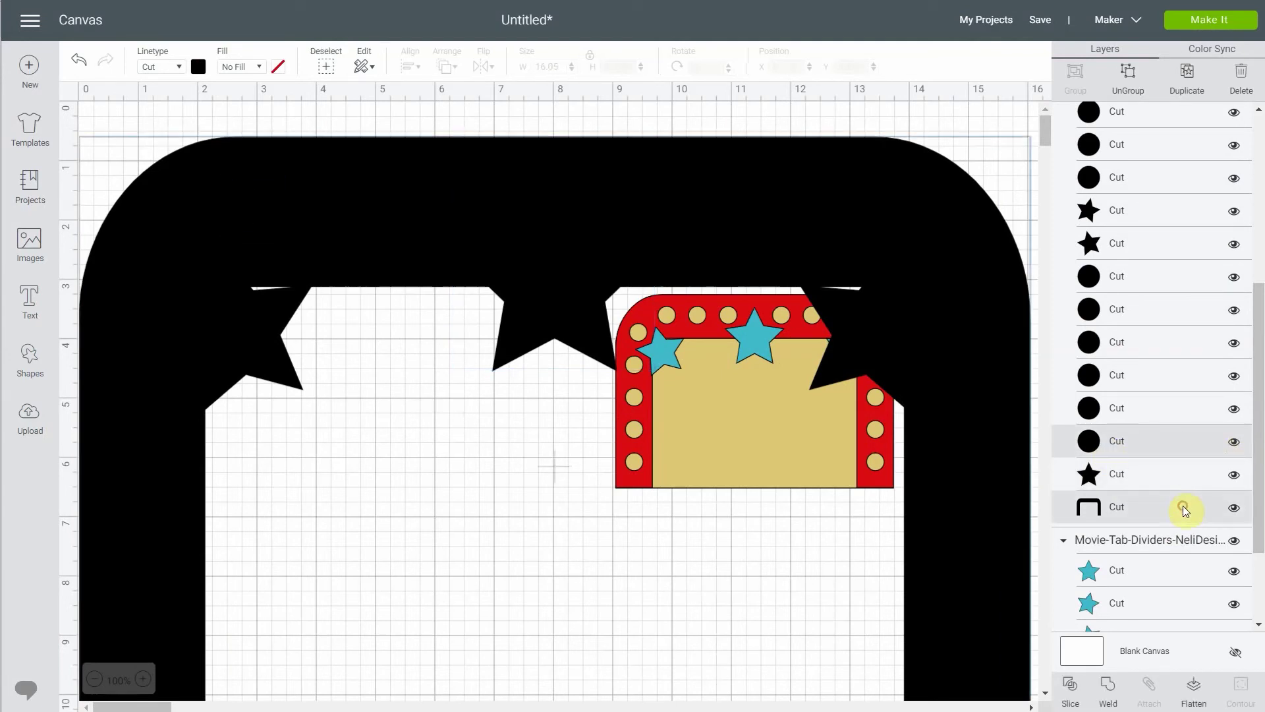
pyautogui.click(1071, 697)
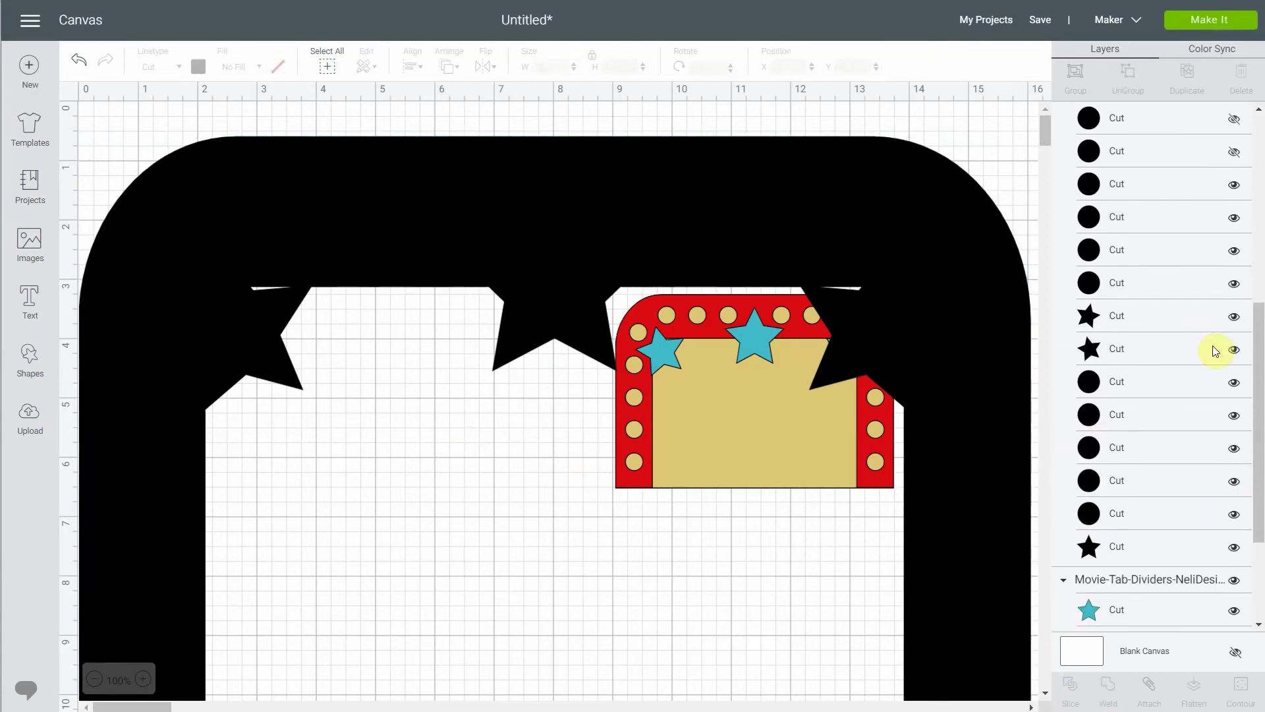
pyautogui.scroll(5, 1216, 349)
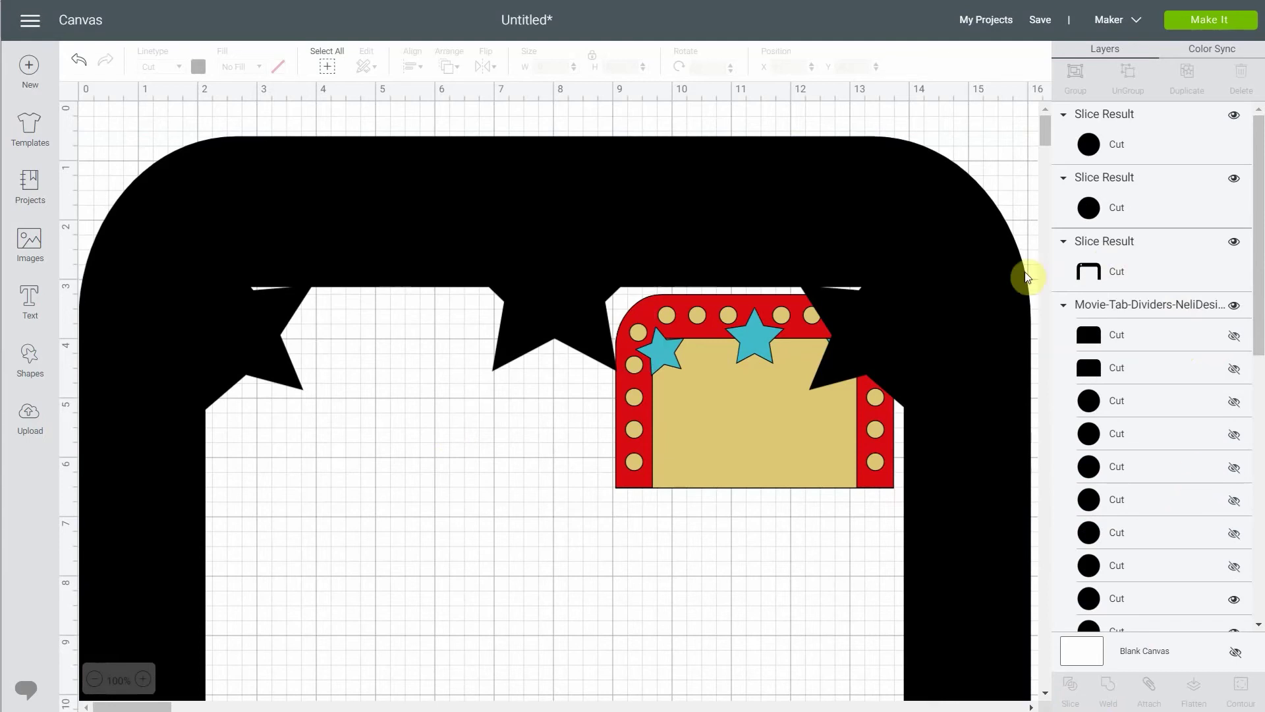
# Step: Delete all the slice results and the remaining DXF design, keeping only the coloured SVG divider on the canvas
pyautogui.click(1054, 116)
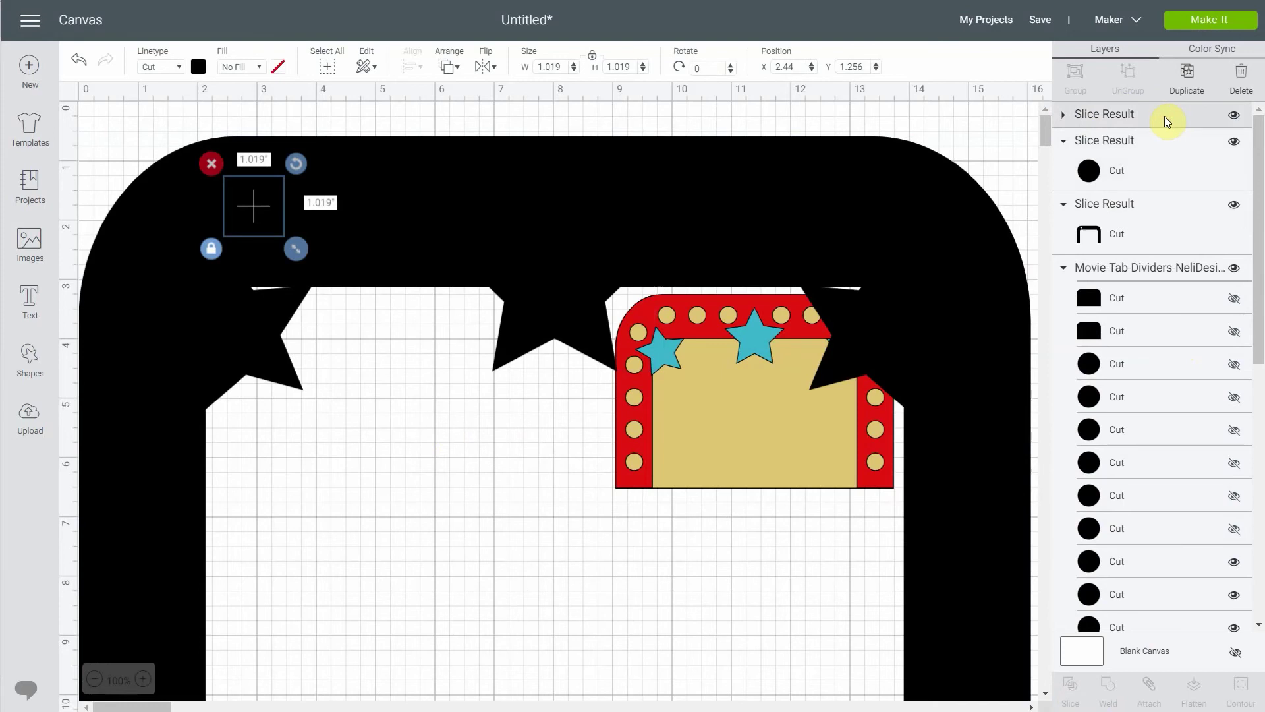
pyautogui.press('Delete')
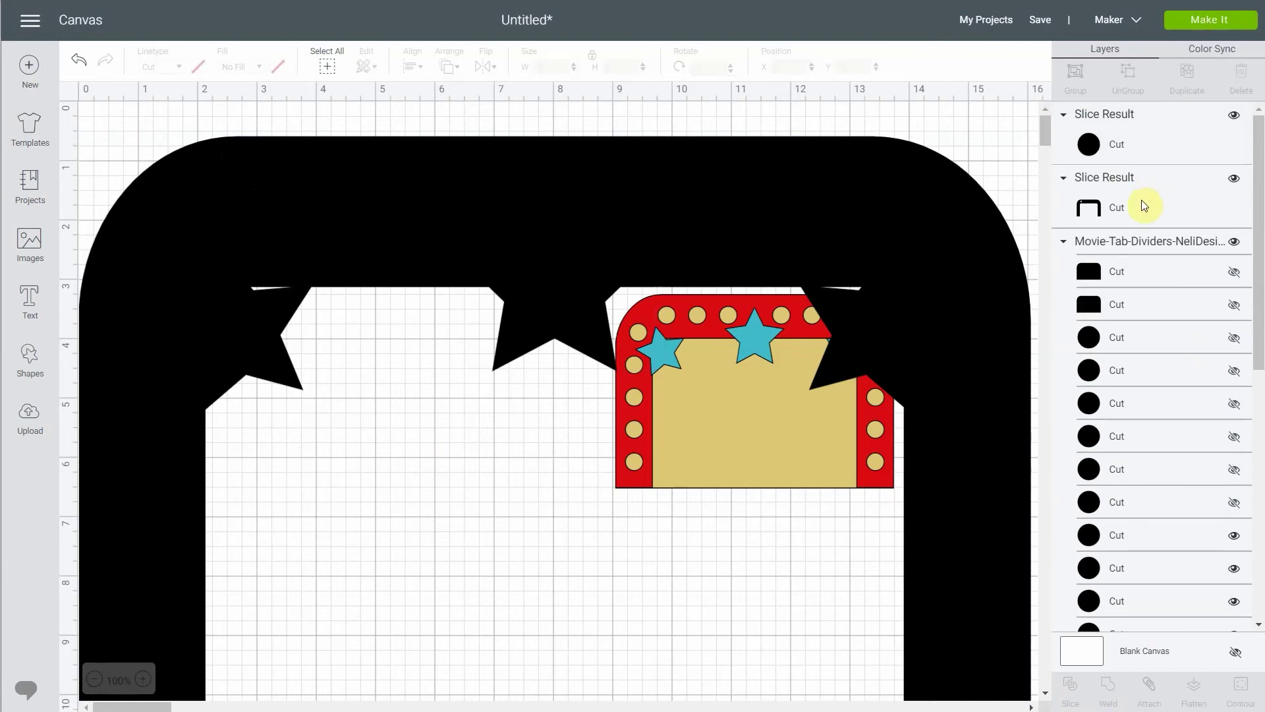
pyautogui.click(1133, 238)
pyautogui.press('Delete')
pyautogui.click(1129, 206)
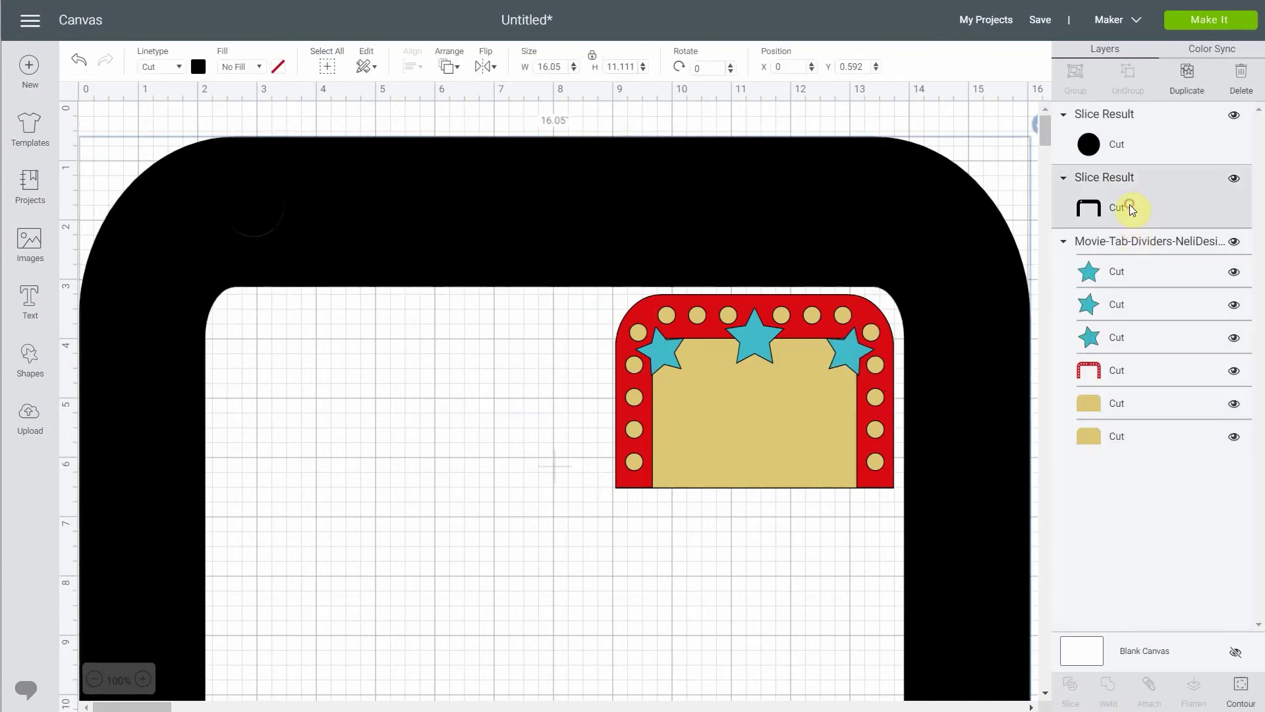
pyautogui.press('Delete')
pyautogui.click(1118, 161)
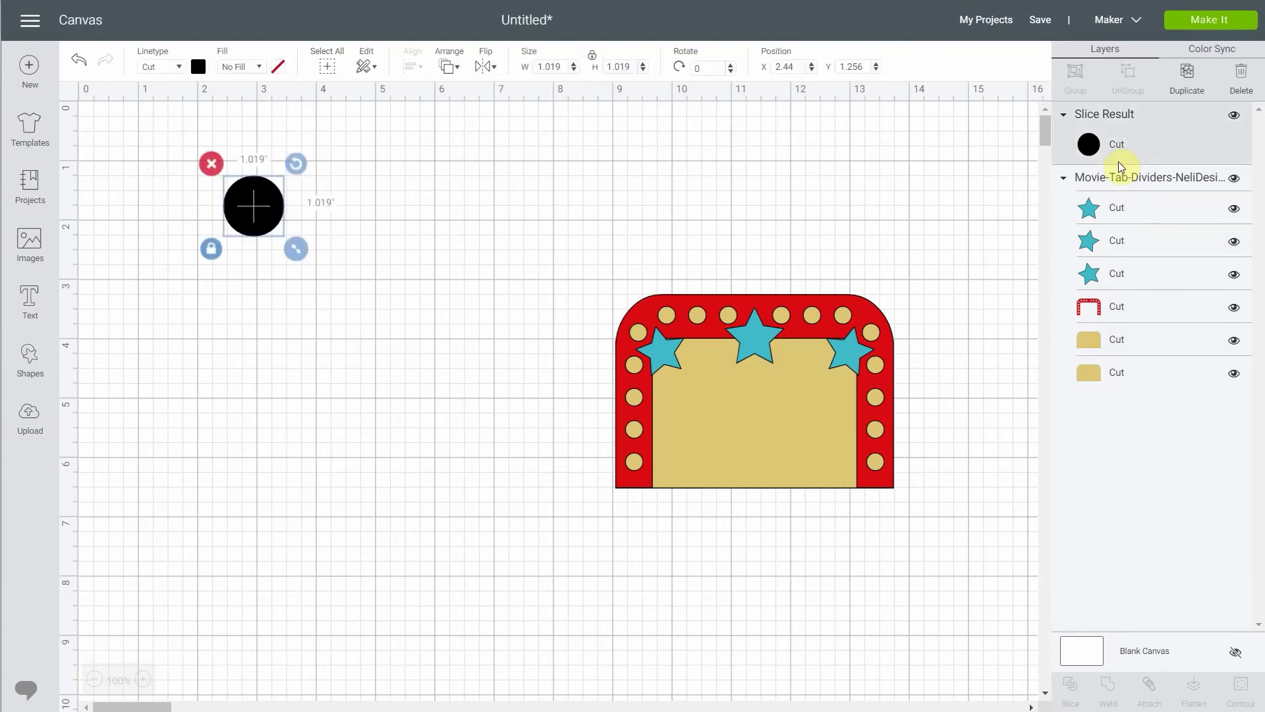
pyautogui.press('Delete')
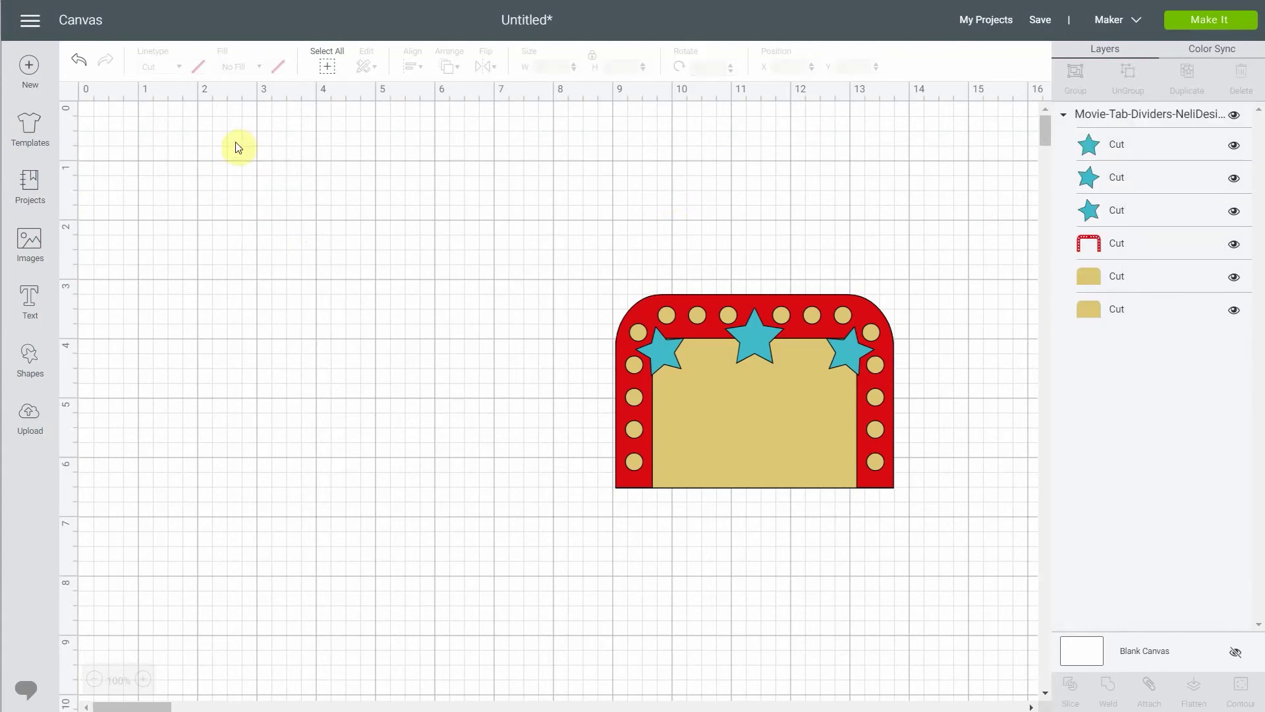
# Step: Load the file Movie-Tab-Dividers-NeliDesign-PNG.png as a new image upload
pyautogui.click(29, 416)
pyautogui.click(366, 313)
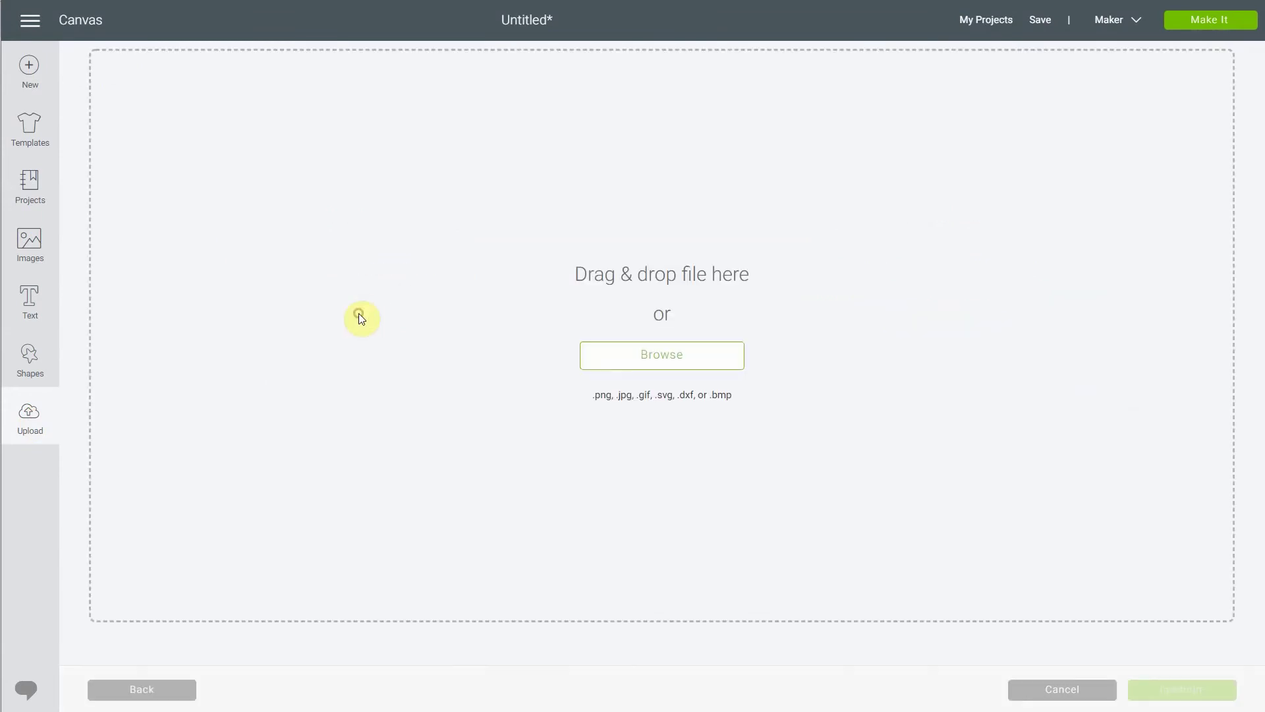
pyautogui.click(630, 353)
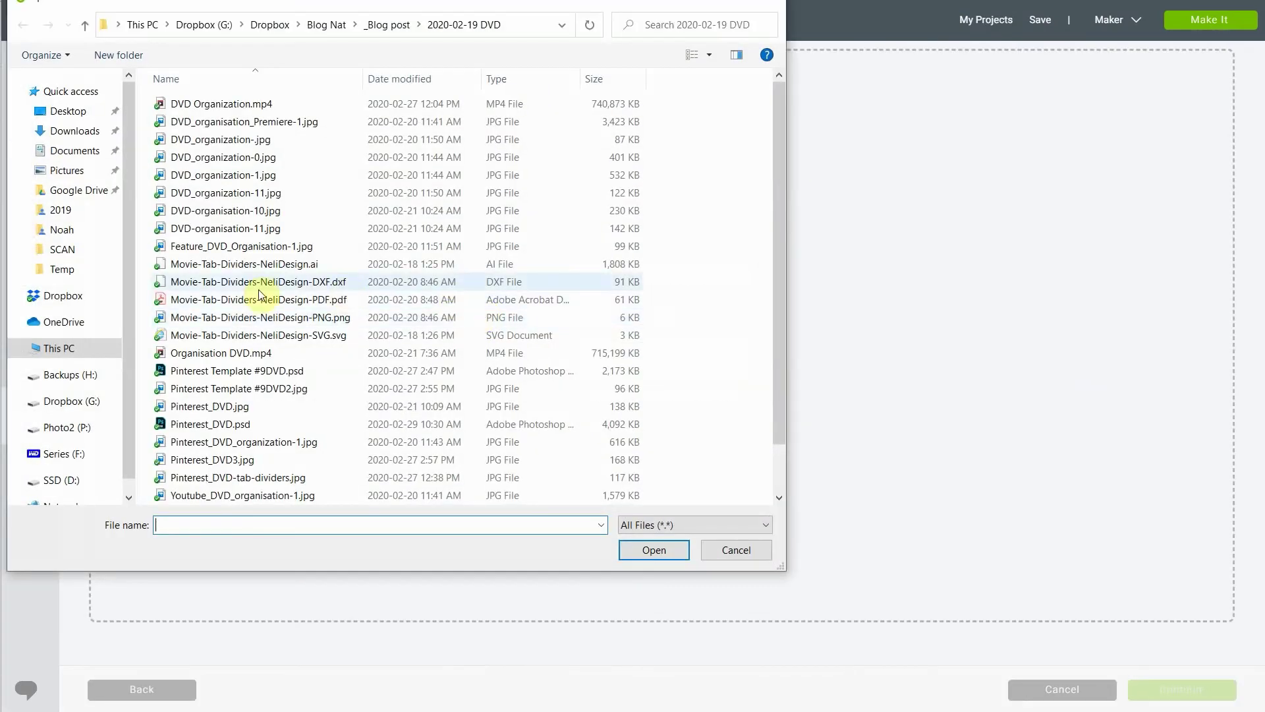
pyautogui.click(227, 318)
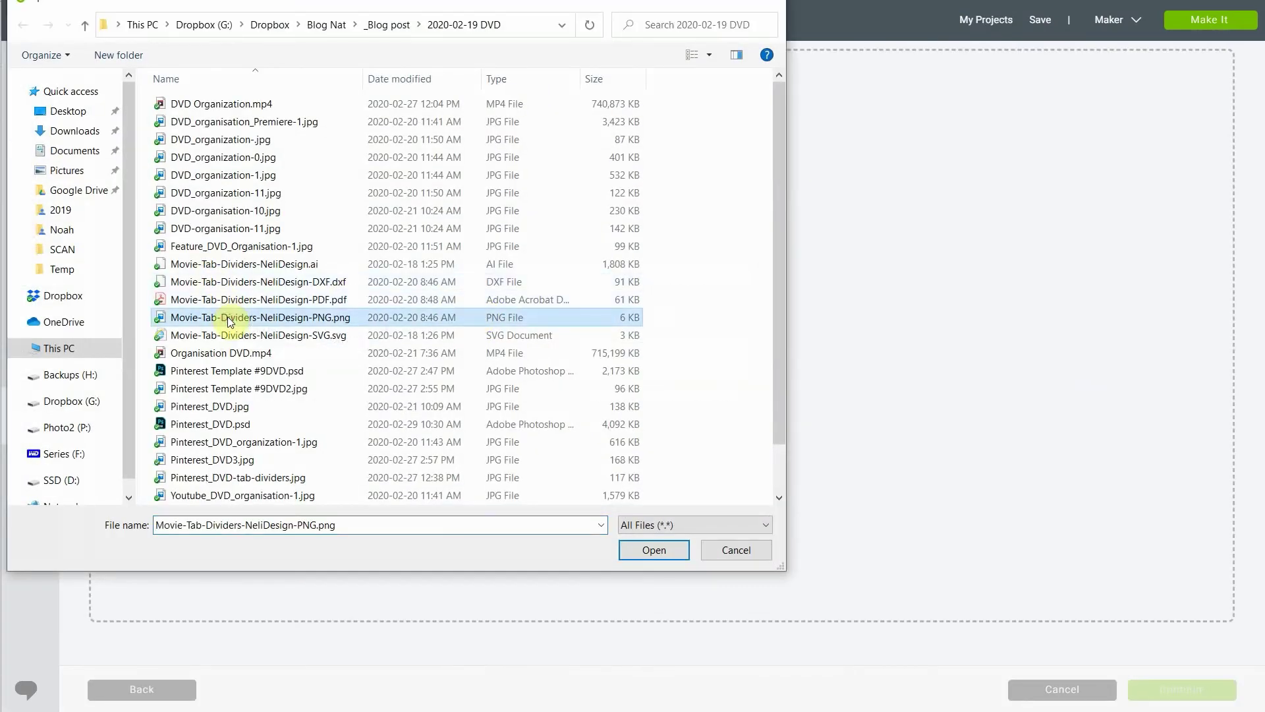
pyautogui.click(654, 551)
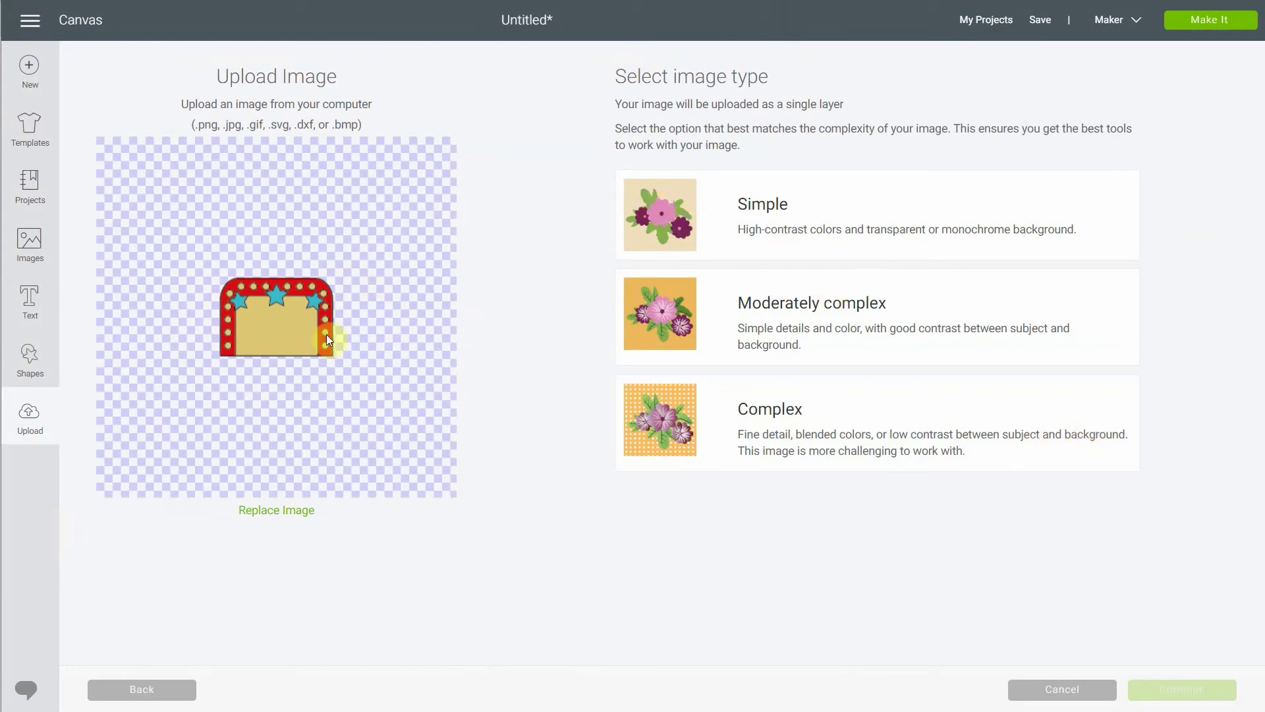
# Step: Compare the Simple, Moderately complex and Complex image types for the PNG, and continue with Complex
pyautogui.click(750, 205)
pyautogui.click(838, 328)
pyautogui.click(843, 412)
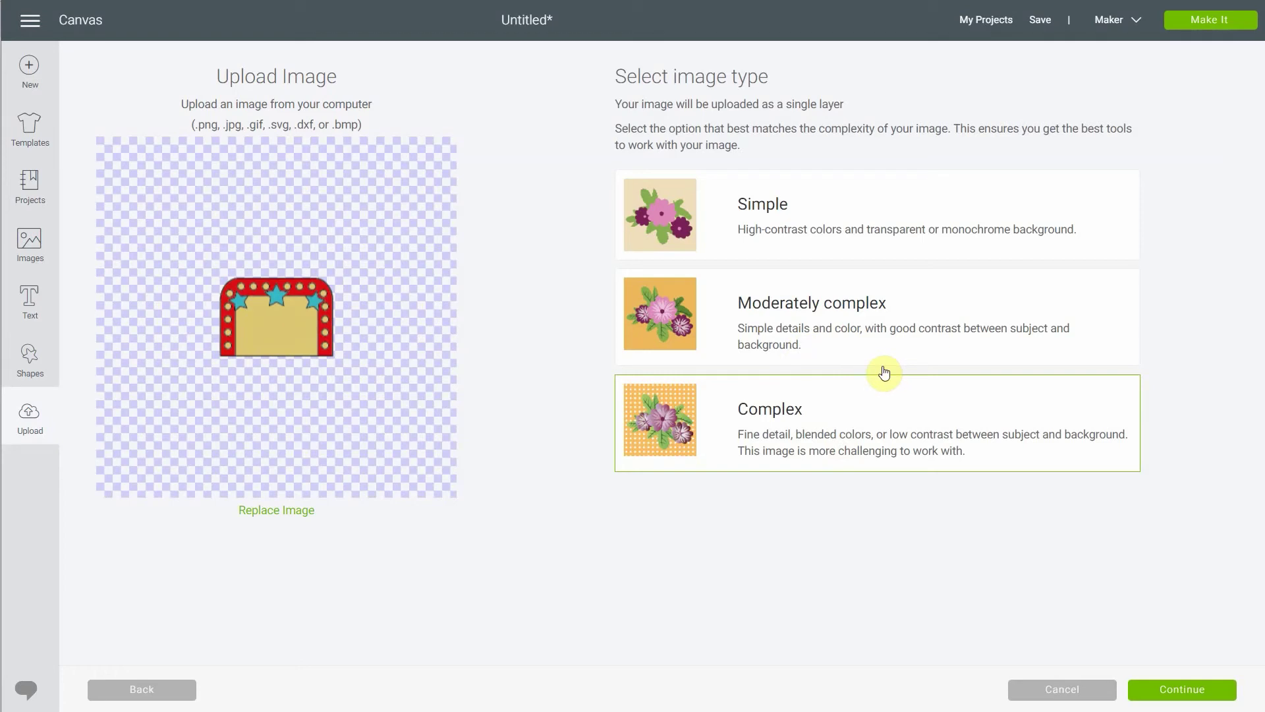
pyautogui.click(772, 212)
pyautogui.click(800, 303)
pyautogui.click(821, 404)
pyautogui.click(804, 211)
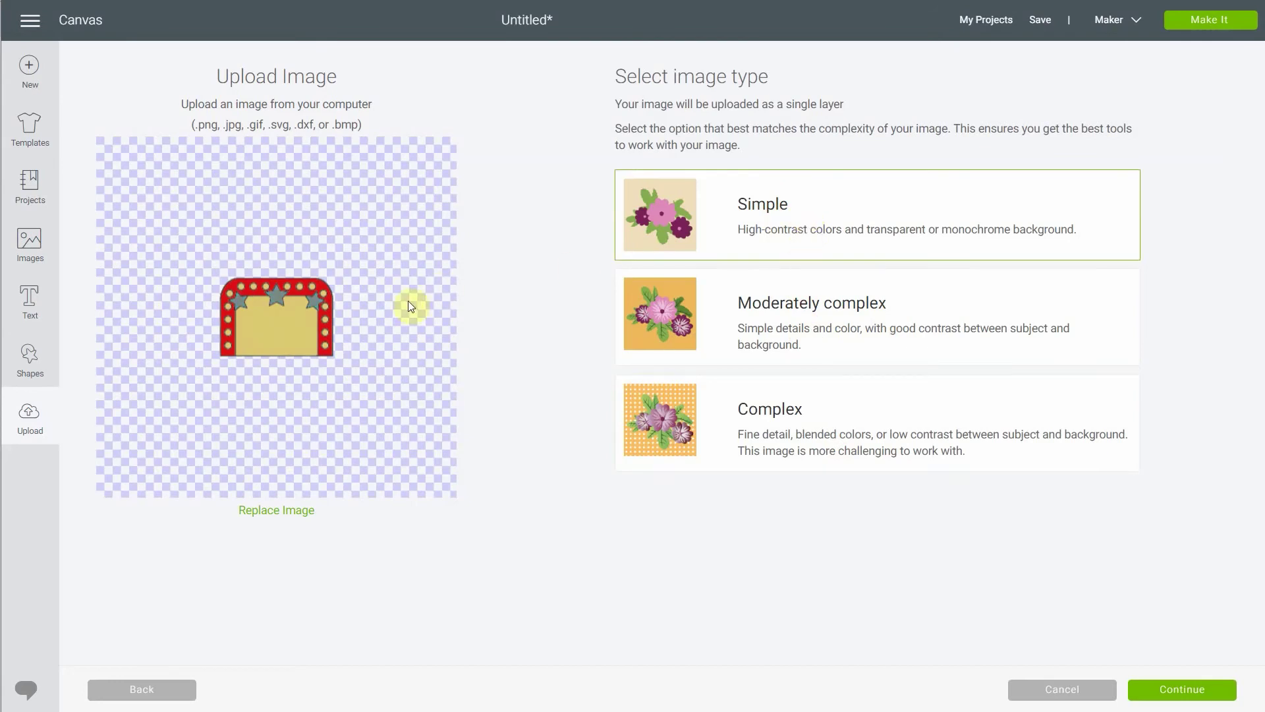
pyautogui.click(720, 313)
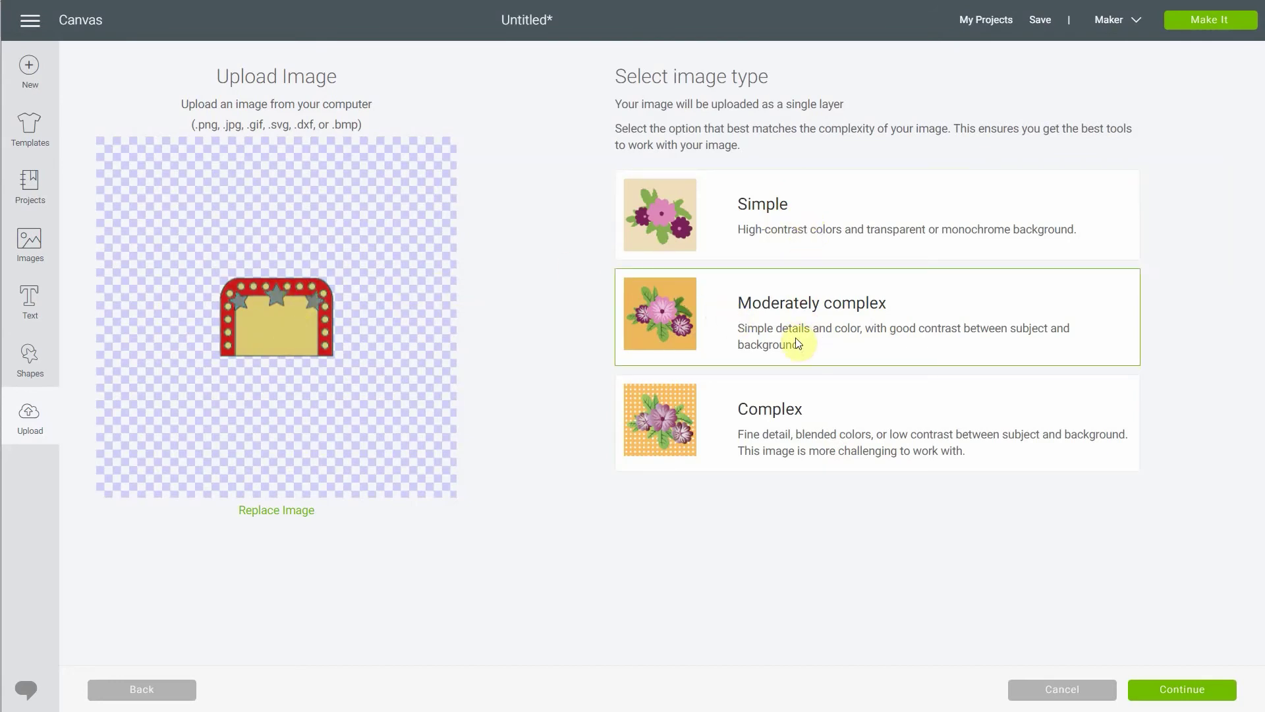
pyautogui.click(813, 433)
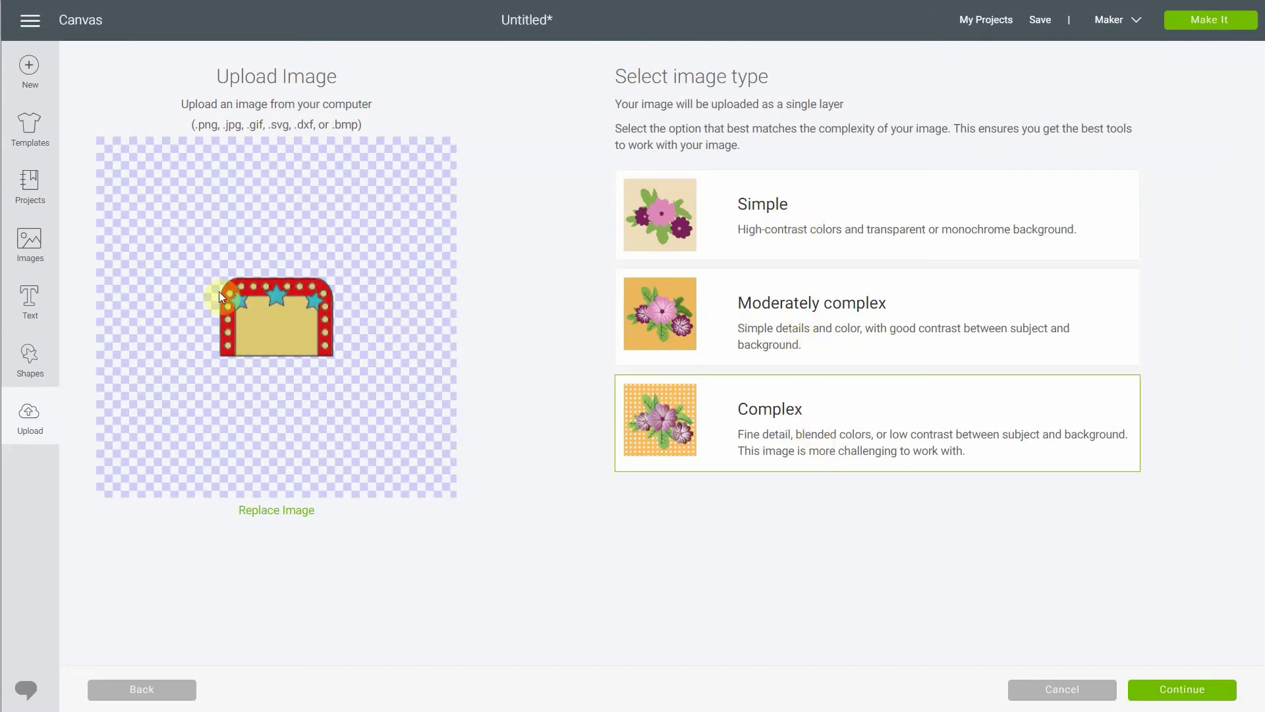
pyautogui.click(1179, 689)
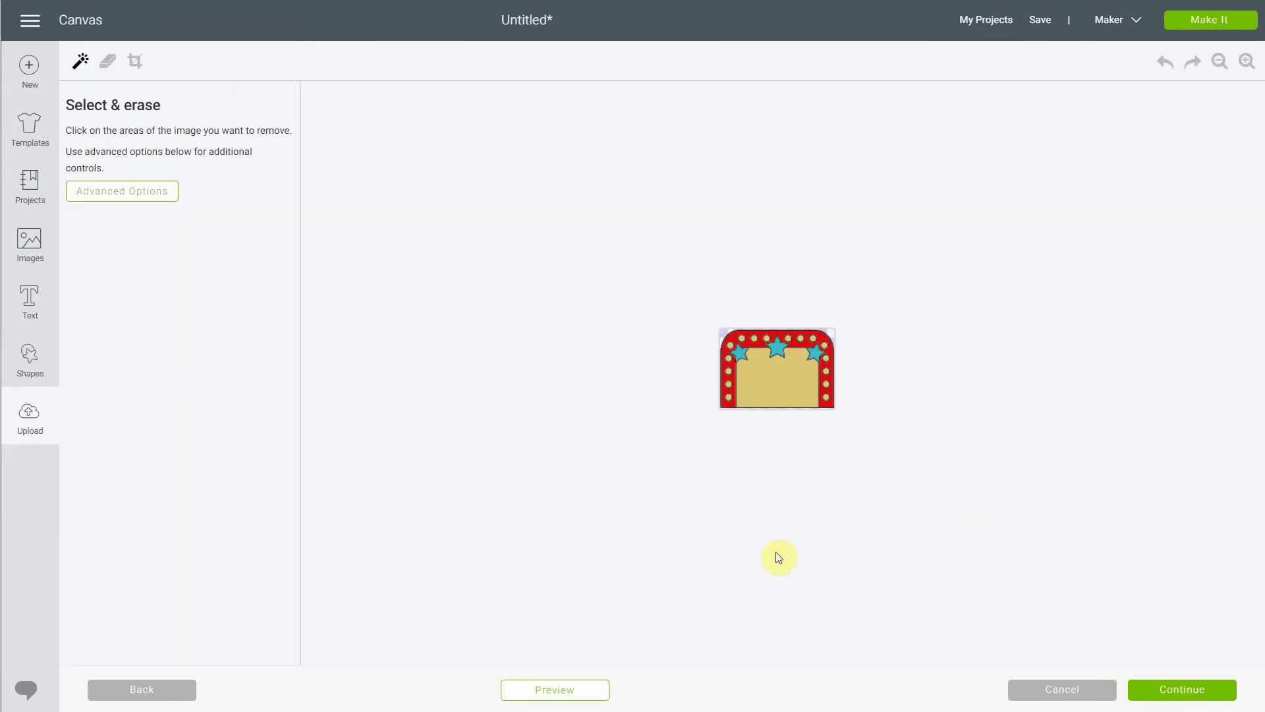
# Step: Erase the upper-left corner circle, the three circles before the centre star and the one just after it, and preview the cut shape
pyautogui.click(1247, 62)
pyautogui.click(1247, 62)
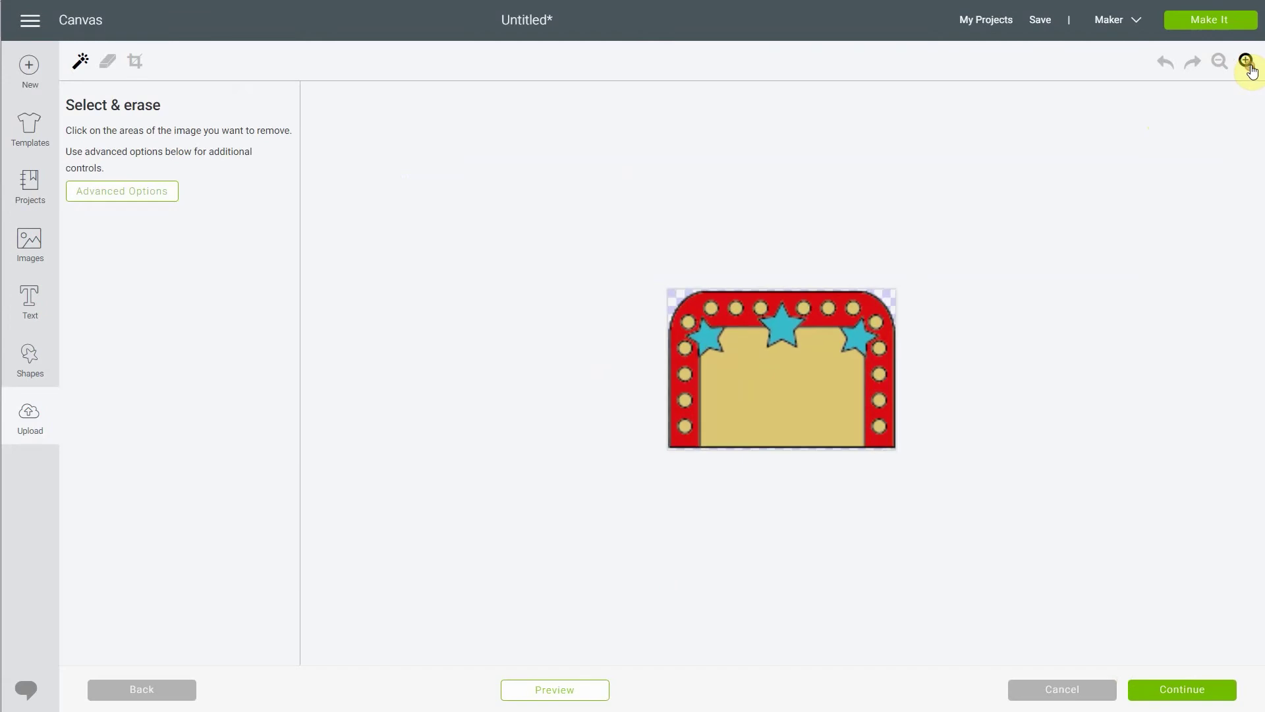
pyautogui.click(1248, 63)
pyautogui.click(1248, 63)
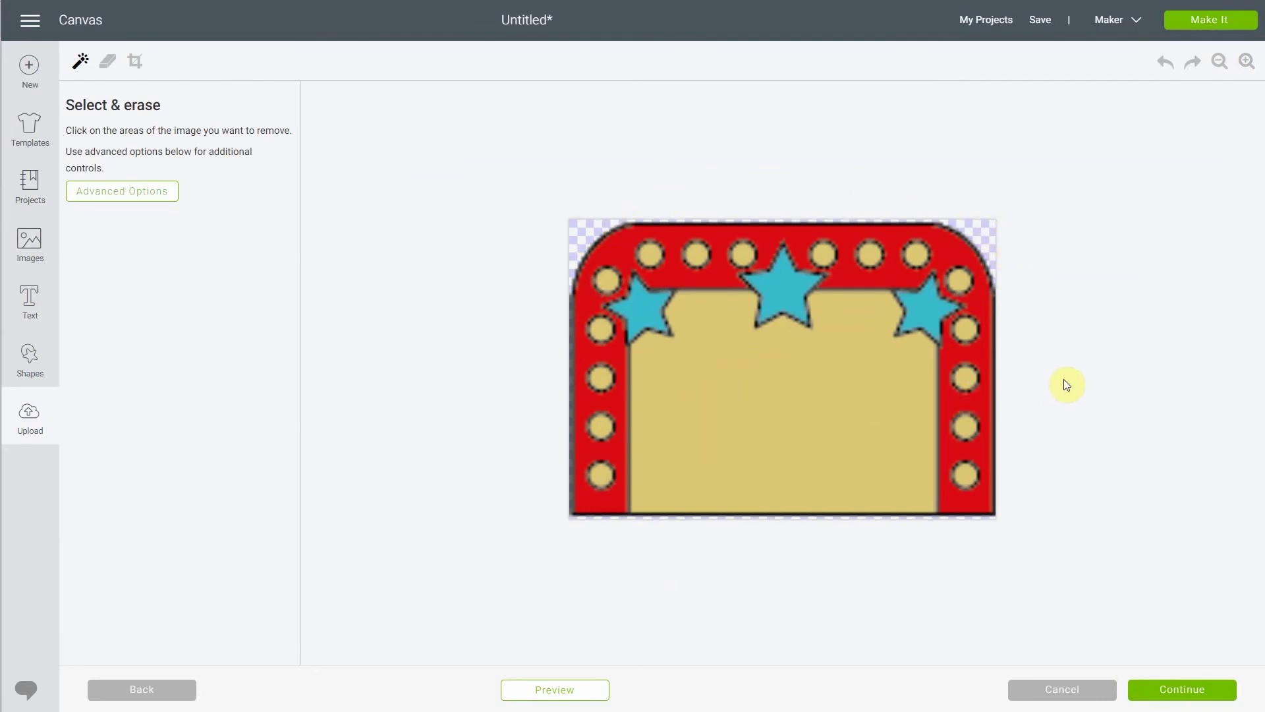
pyautogui.click(609, 280)
pyautogui.click(650, 254)
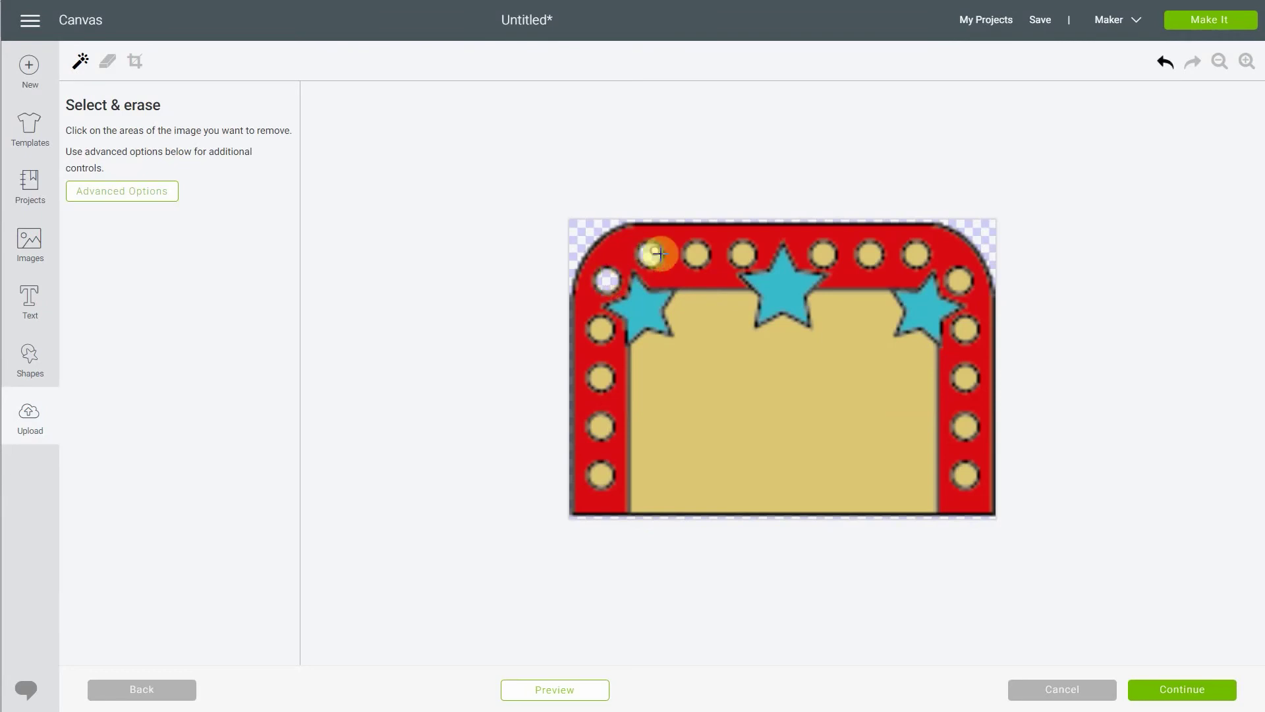
pyautogui.click(697, 255)
pyautogui.click(743, 254)
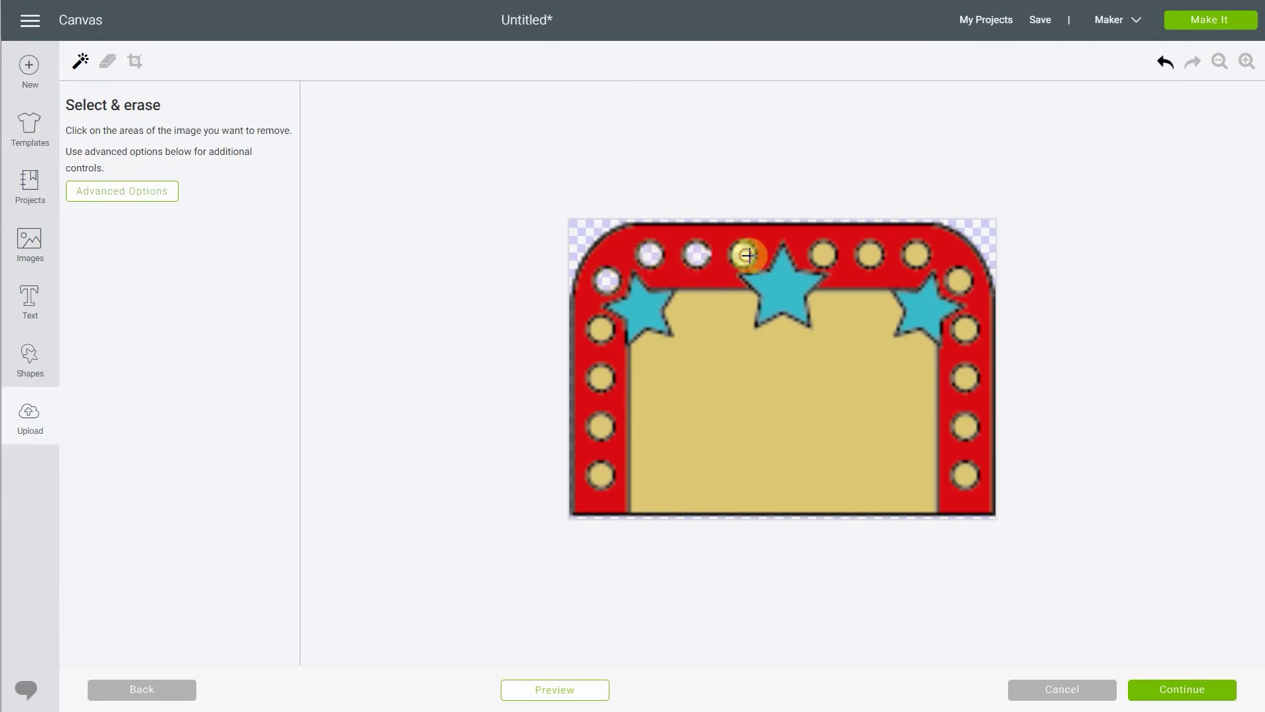
pyautogui.click(823, 253)
pyautogui.click(595, 315)
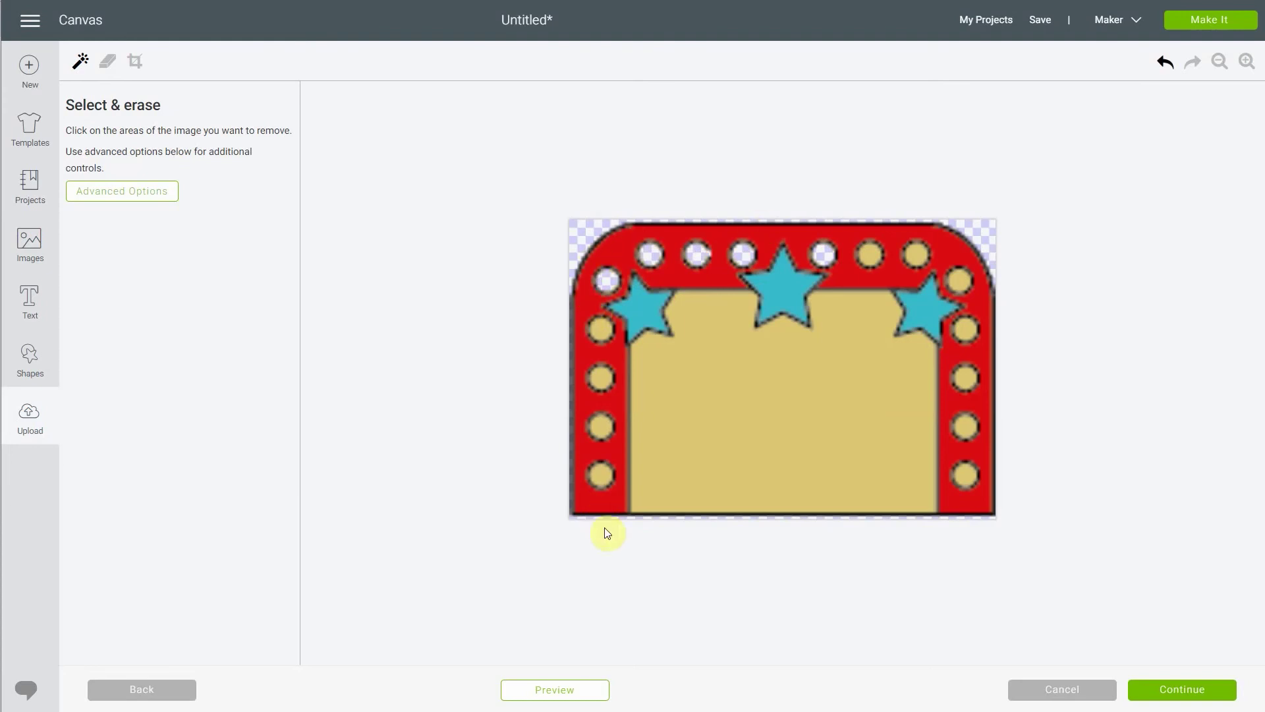
pyautogui.click(558, 689)
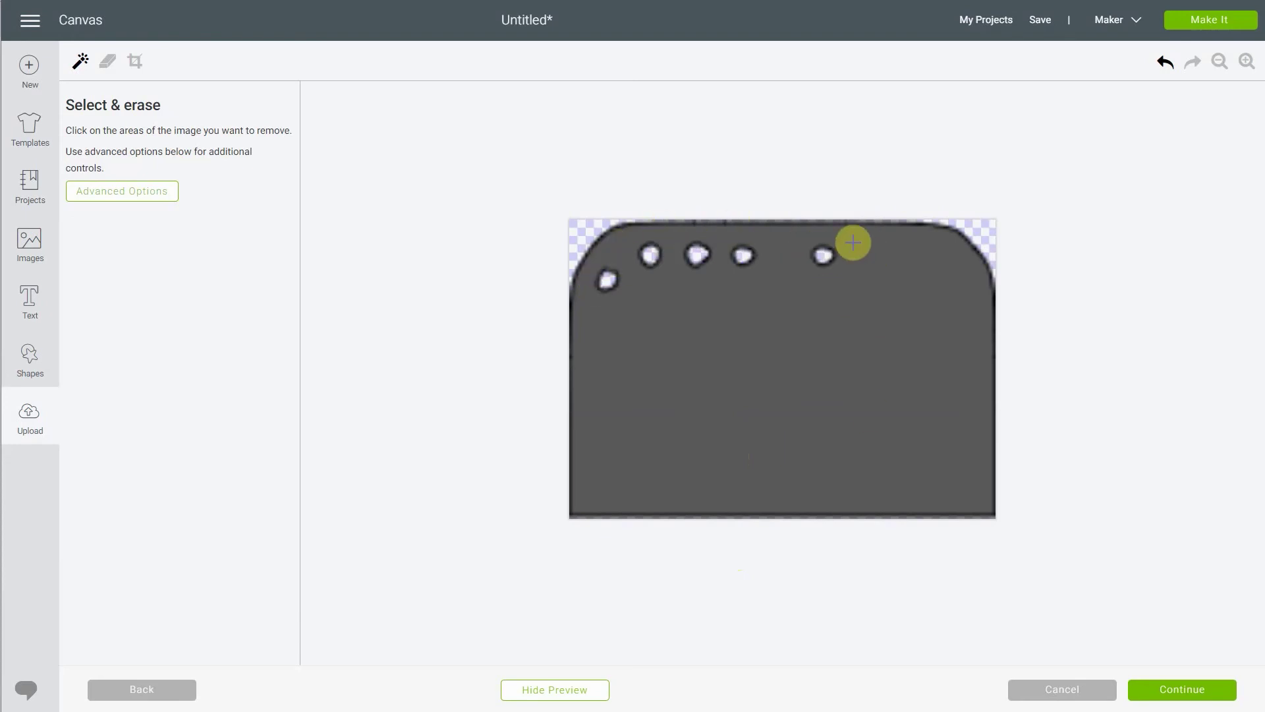
# Step: Save the upload as a Print Then Cut image named Movie-Tab-Dividers-NeliDesign-PNG and insert it on the canvas
pyautogui.click(1189, 700)
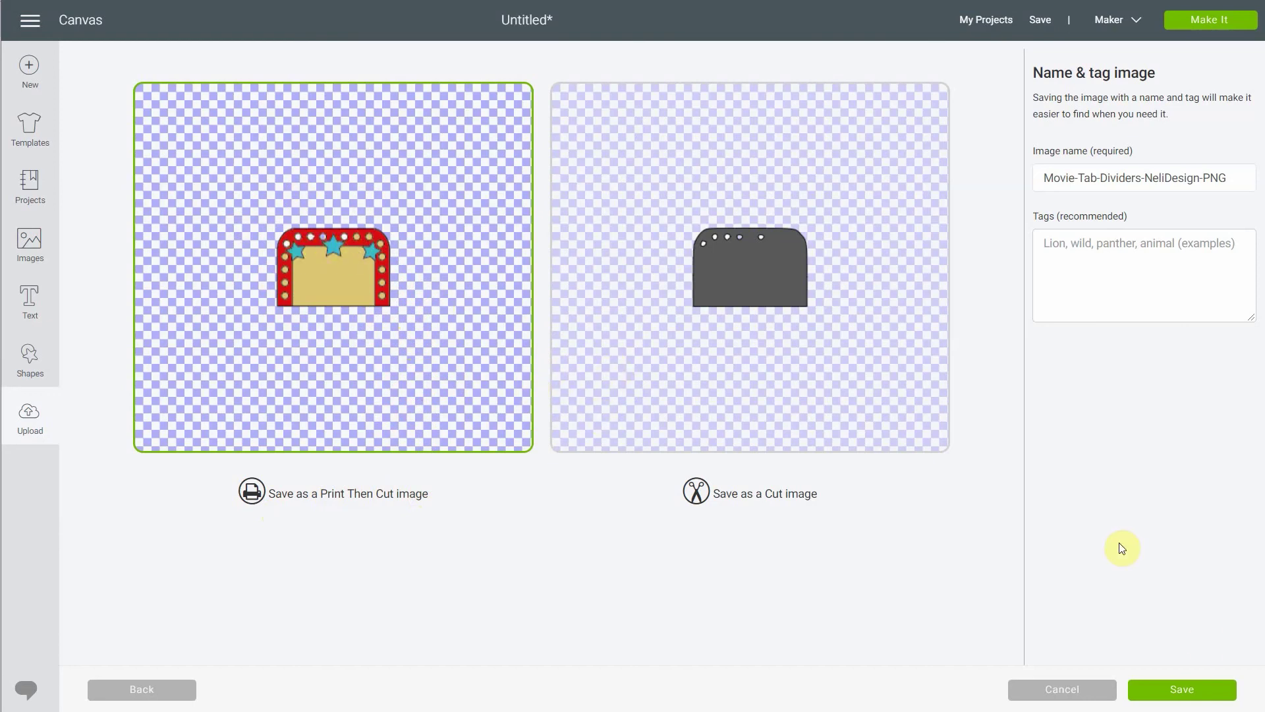
pyautogui.click(1163, 693)
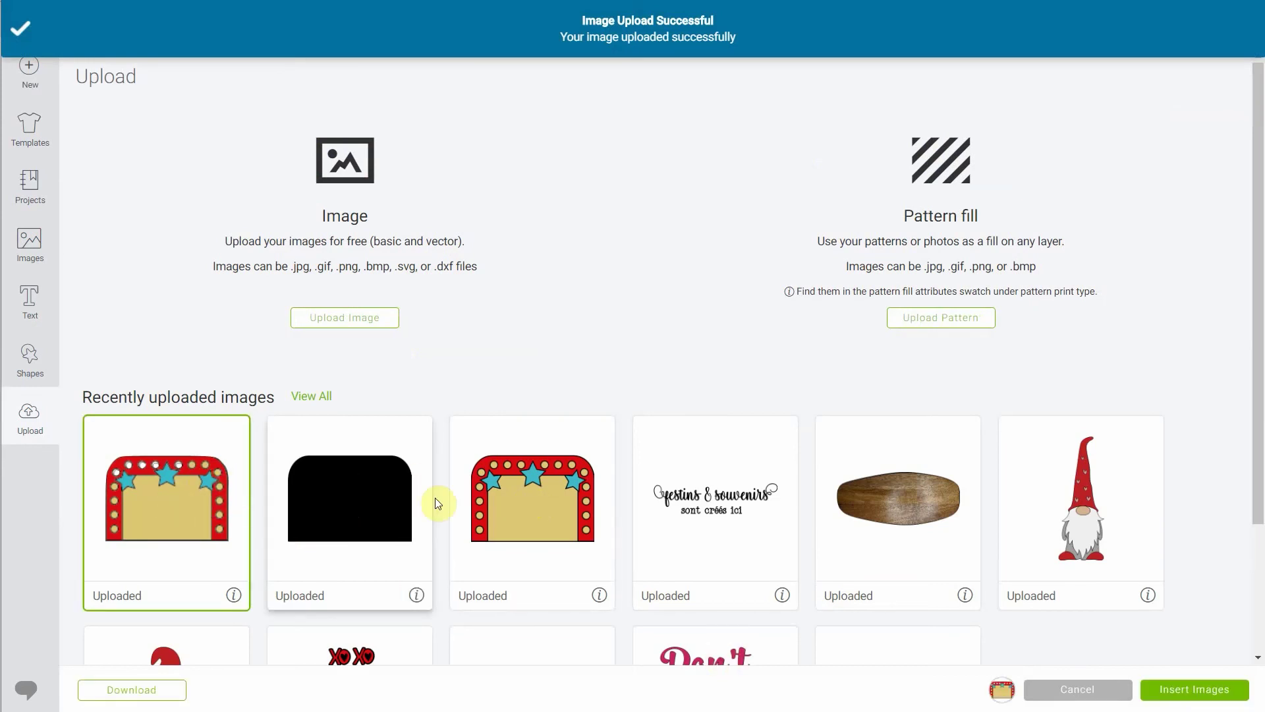
pyautogui.click(1196, 699)
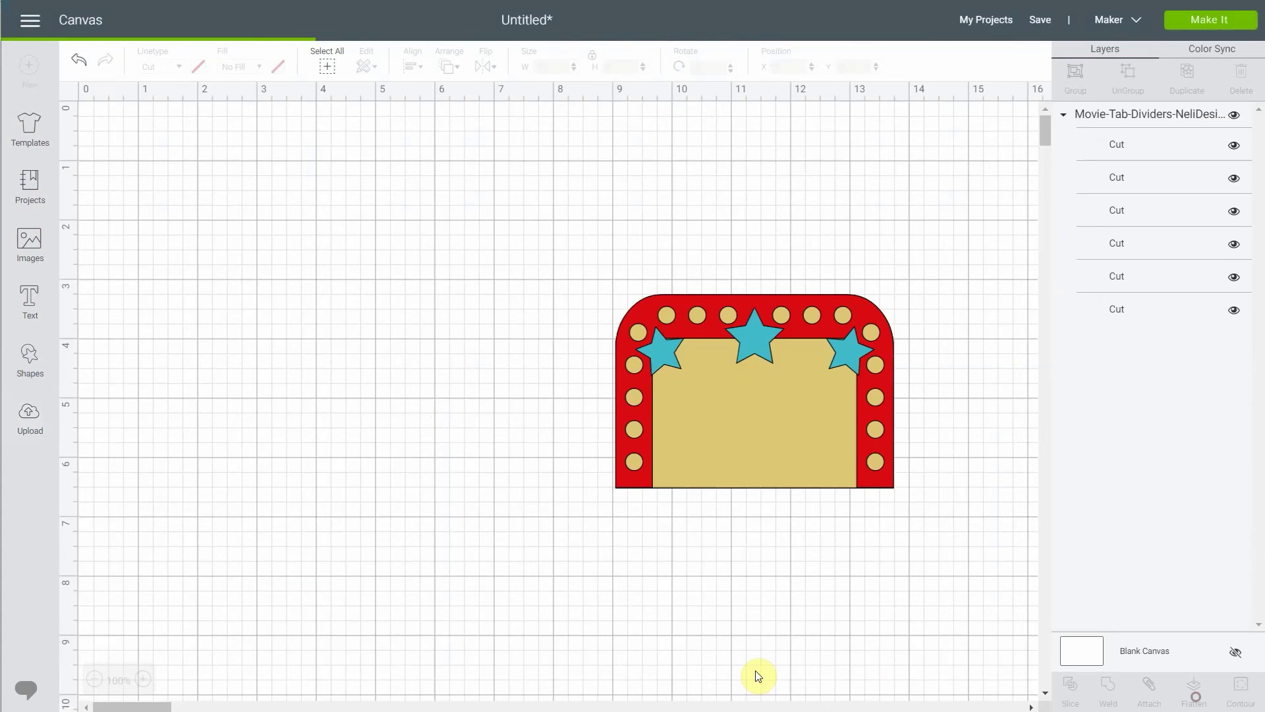
# Step: Place the PNG divider beside the SVG one at about X 4.28, Y 3.43 and resize it to about 3.31 by 2.28 inches
pyautogui.moveTo(296, 302); pyautogui.dragTo(501, 489)
pyautogui.moveTo(375, 373); pyautogui.dragTo(481, 429)
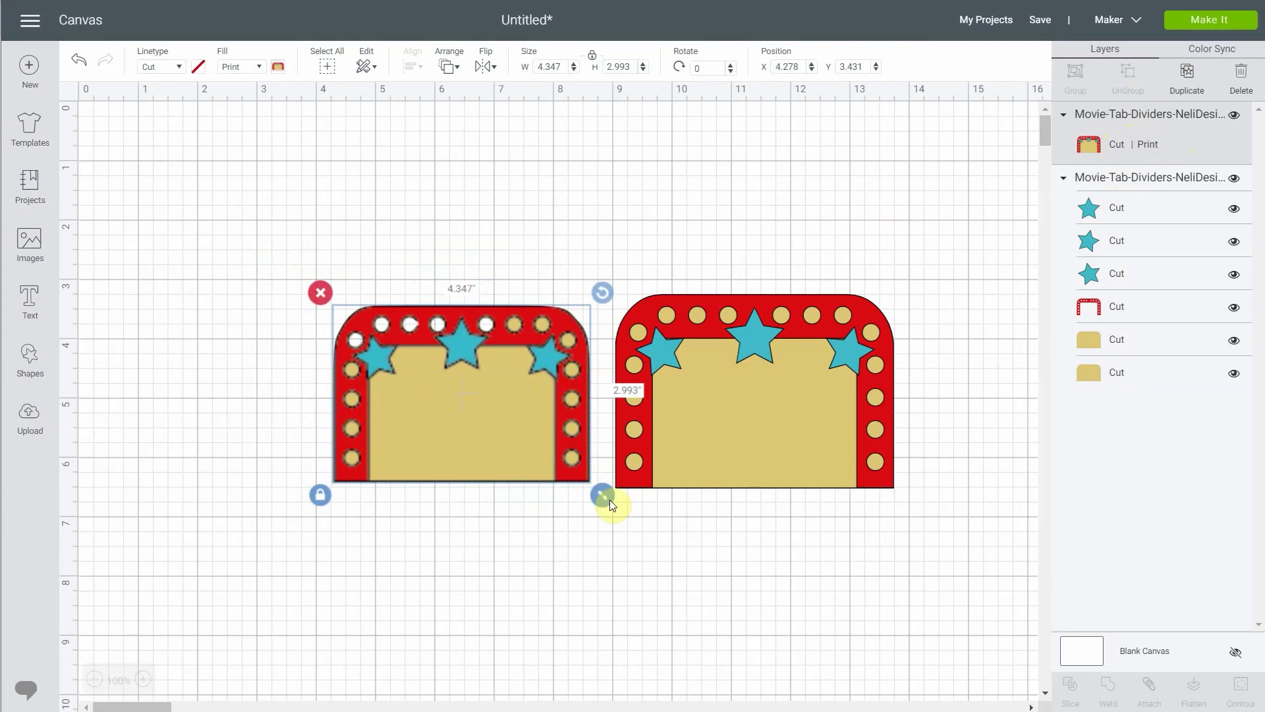
pyautogui.moveTo(605, 503); pyautogui.dragTo(543, 467)
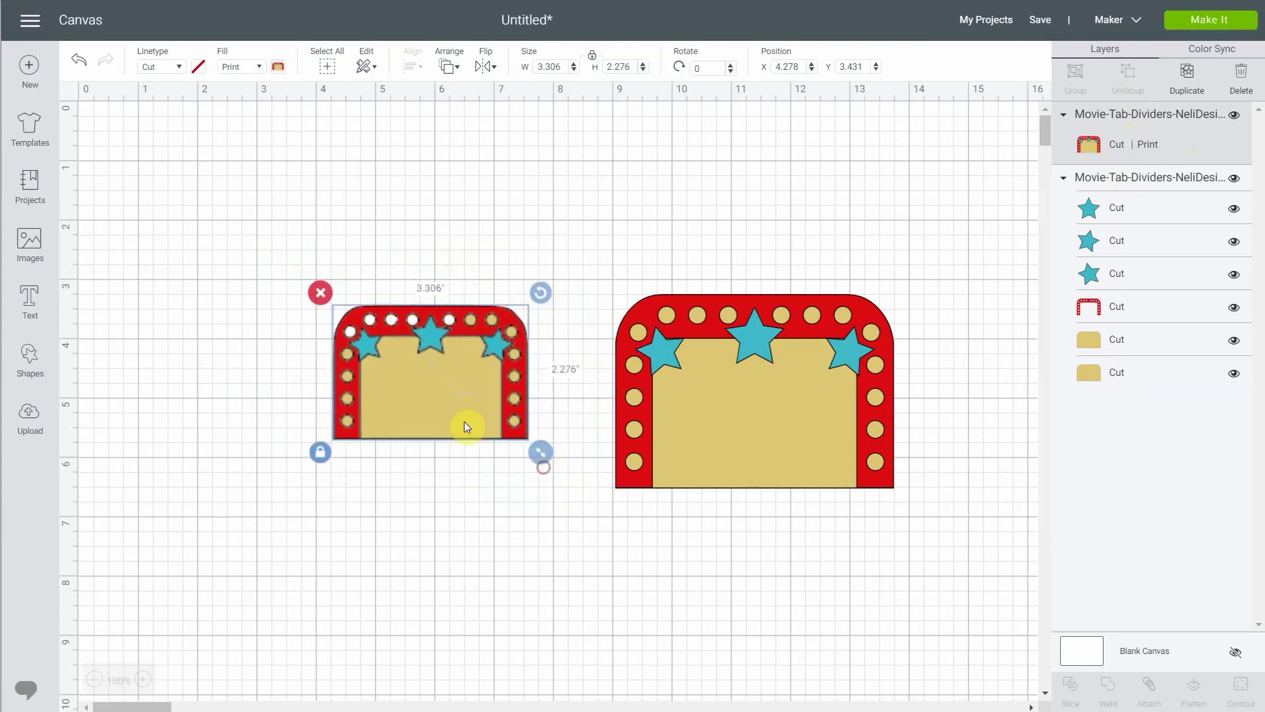